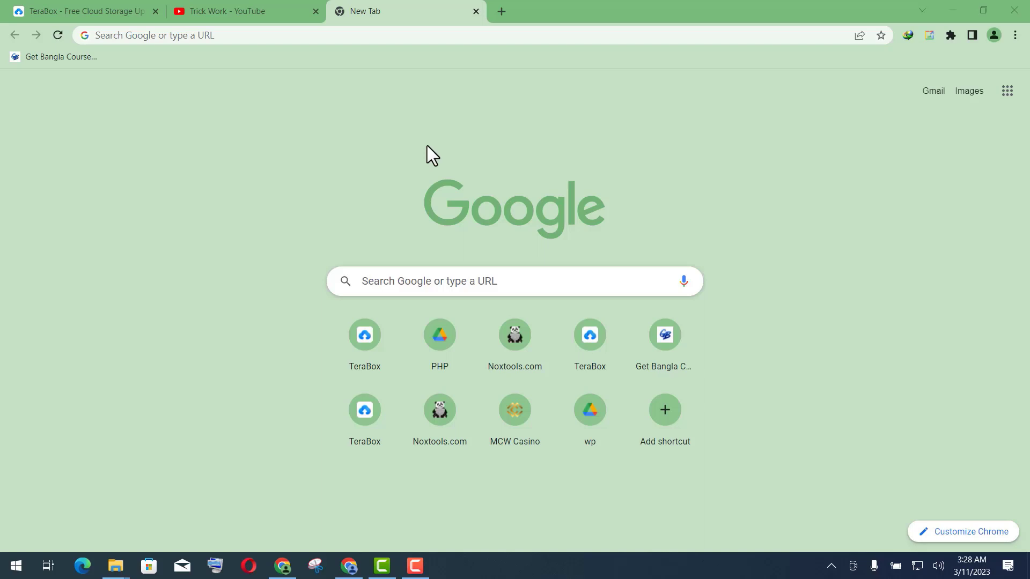
# Search Google for net speed monitor and refine the query to net speed monitor 64 bit
pyautogui.click(332, 39)
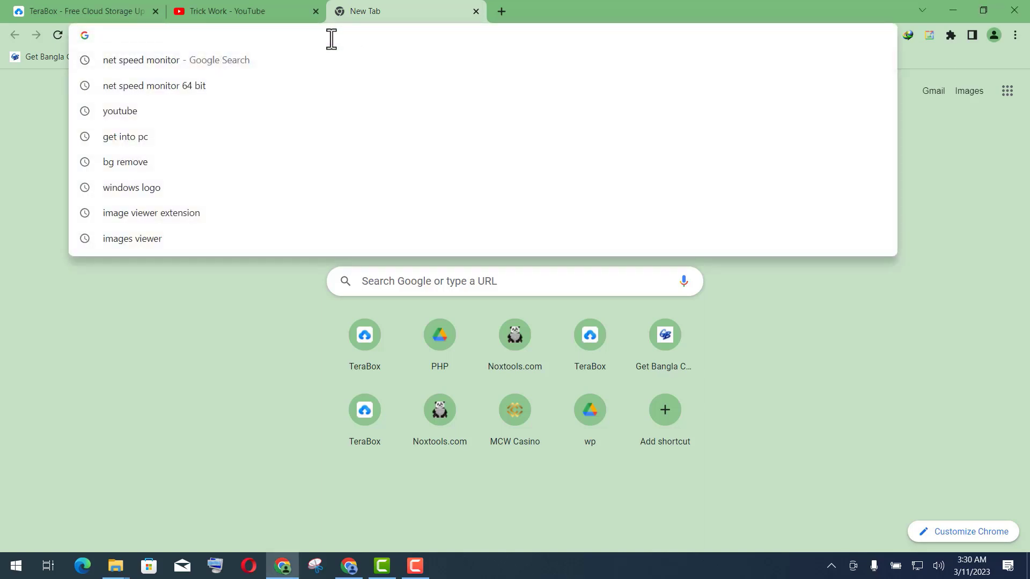
pyautogui.click(222, 62)
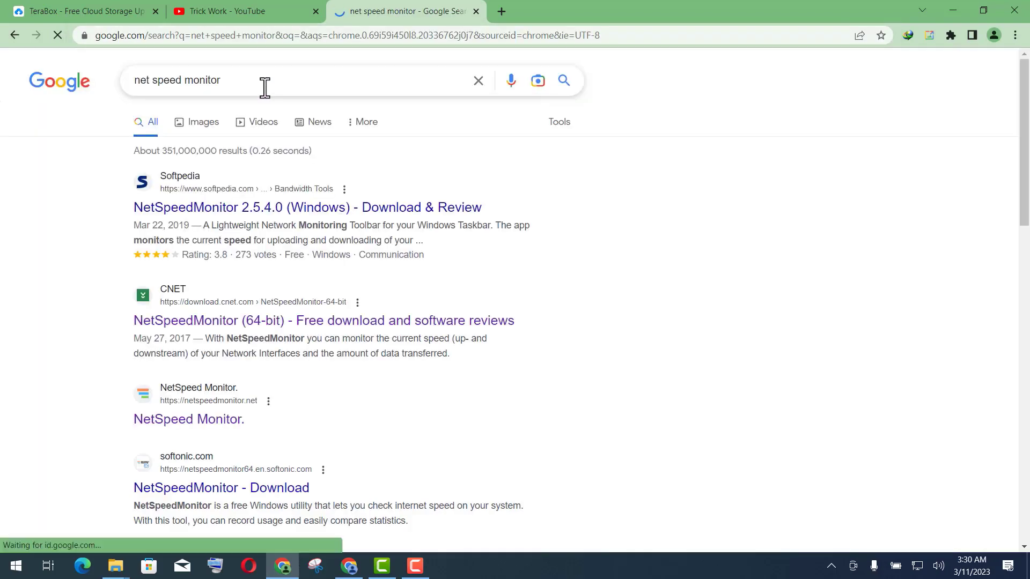
pyautogui.click(265, 86)
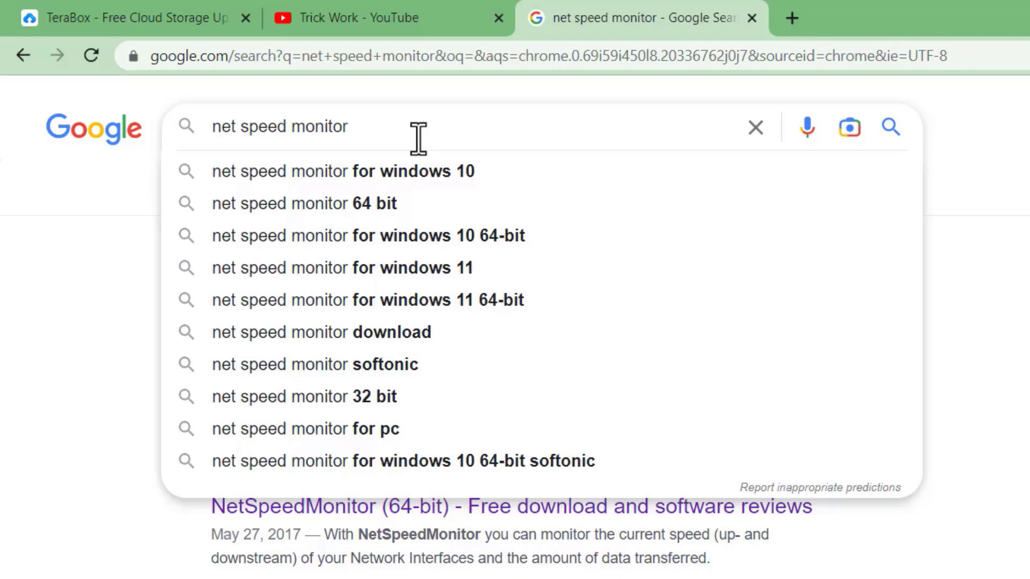
pyautogui.click(380, 204)
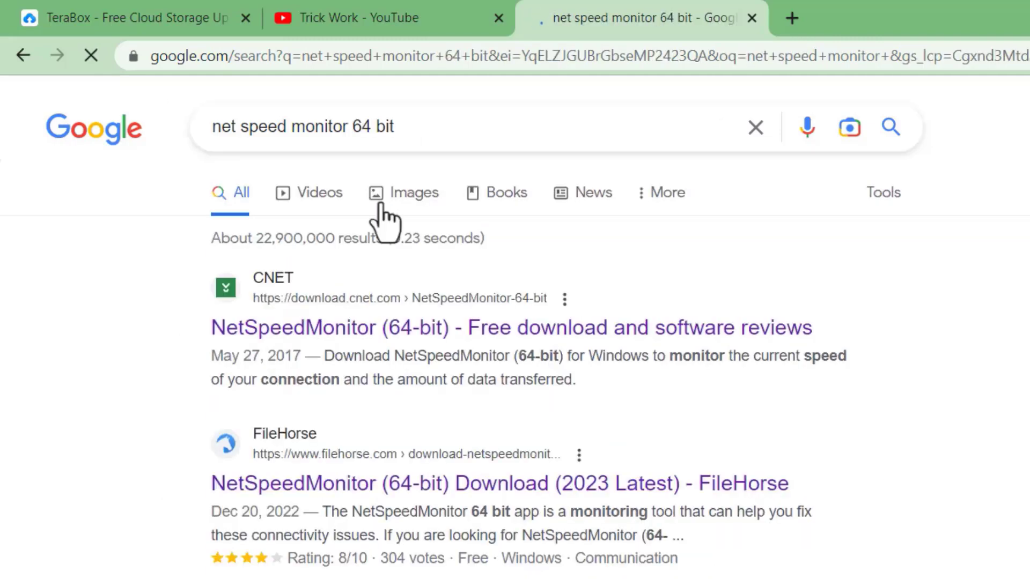
# Open the FileHorse result for NetSpeedMonitor (64-bit) and proceed to its download page, dismissing the ad and the notification request
pyautogui.scroll(-4, 529, 306)
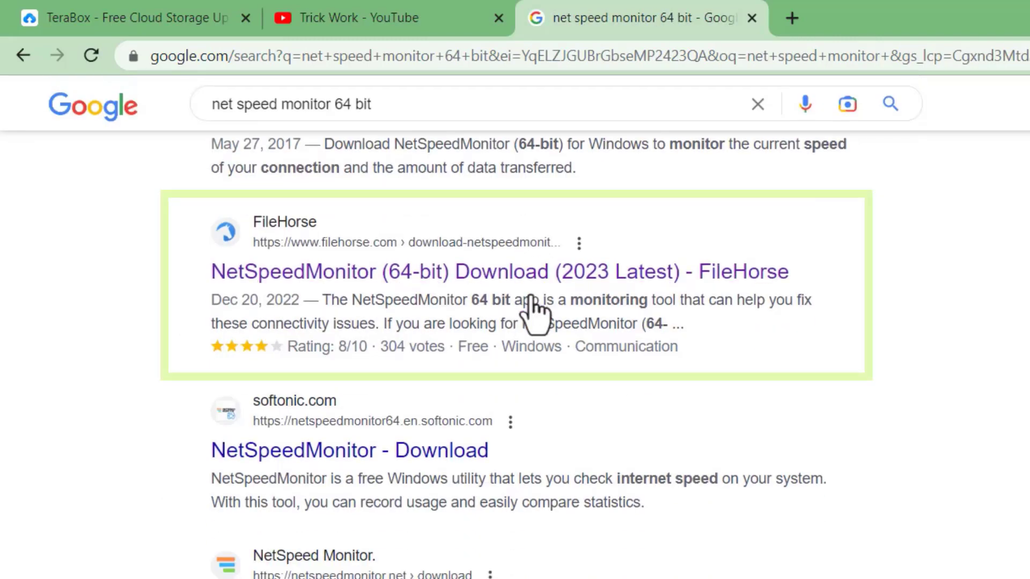
pyautogui.click(331, 256)
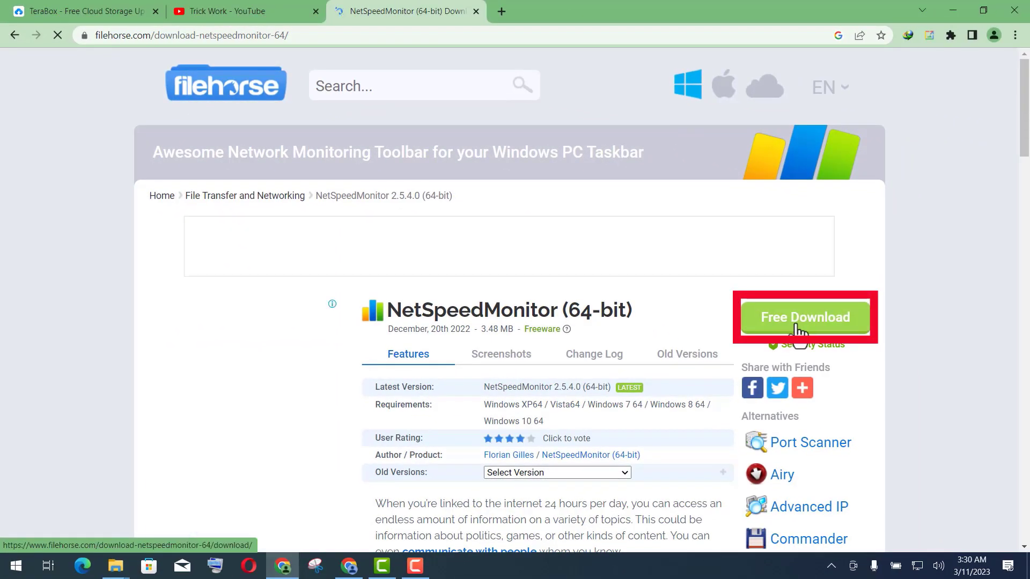
pyautogui.click(798, 331)
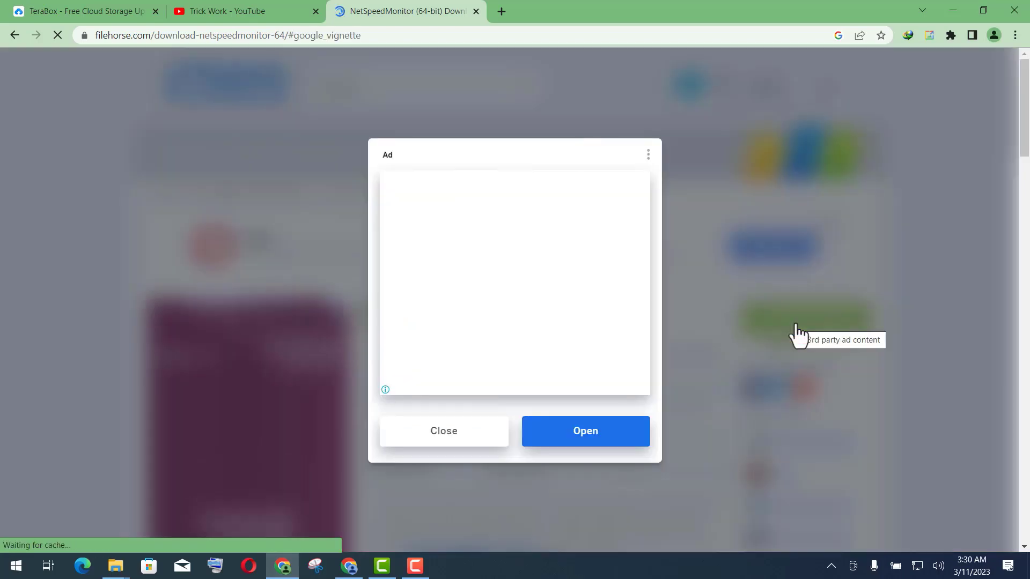
pyautogui.click(460, 434)
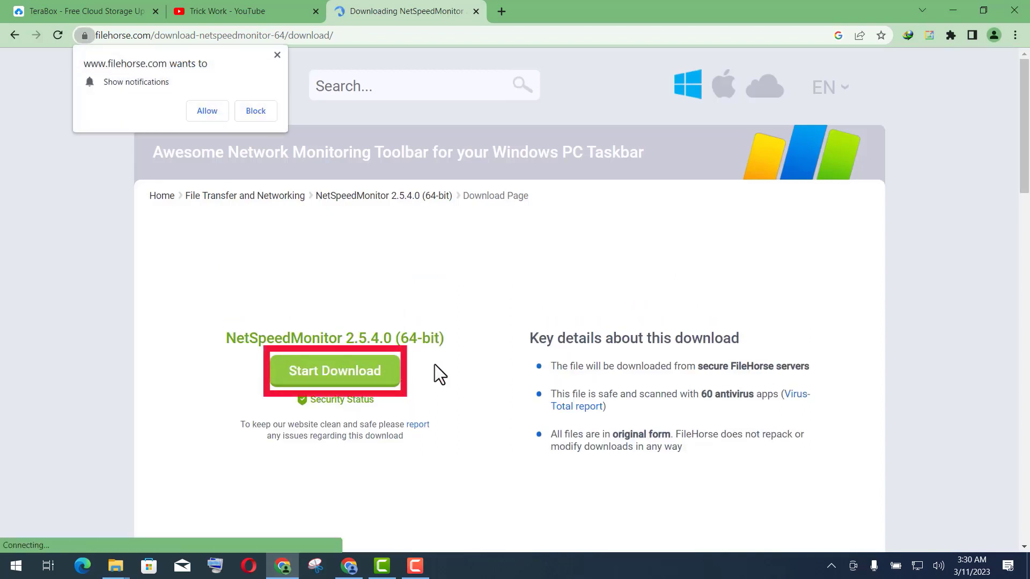
pyautogui.click(276, 55)
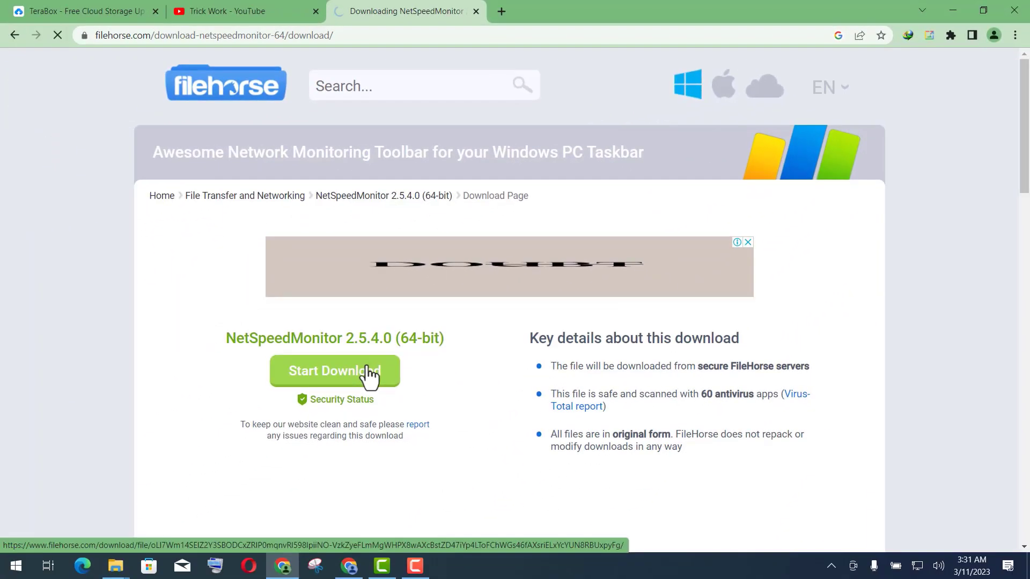
# Download netspeedmonitor_2_5_4_0_x64_setup.msi into Downloads\Programs and open its containing folder
pyautogui.click(229, 454)
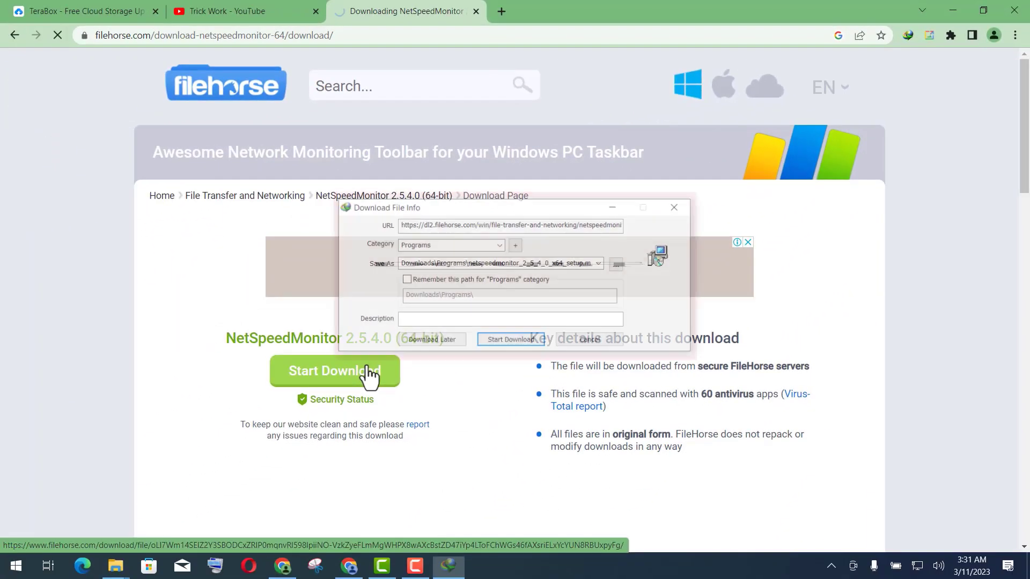
pyautogui.click(512, 340)
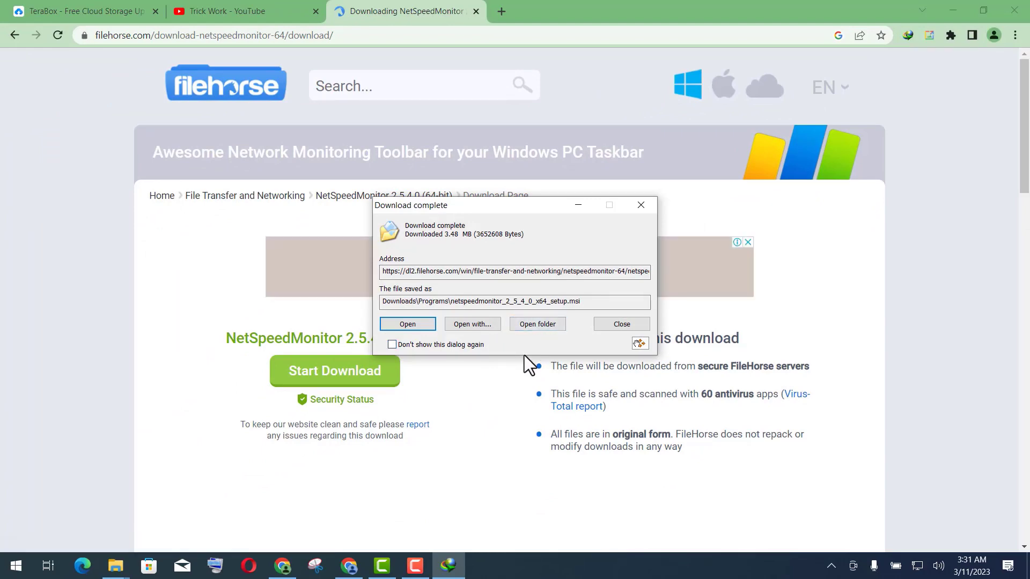
pyautogui.click(539, 328)
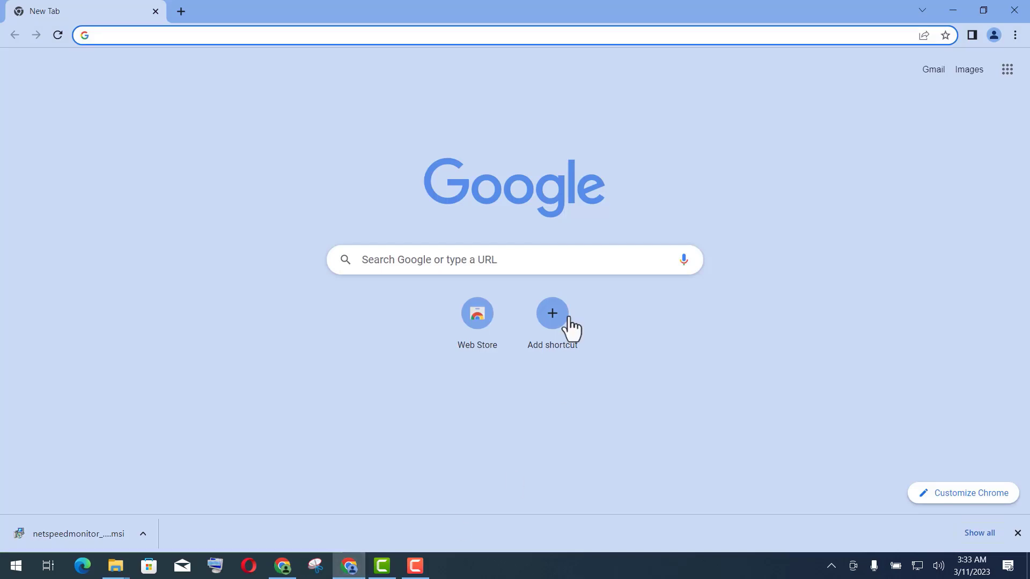
# Search Google for net speed monitor 32-bit in the other Chrome window and open the FileHorse result
pyautogui.click(368, 38)
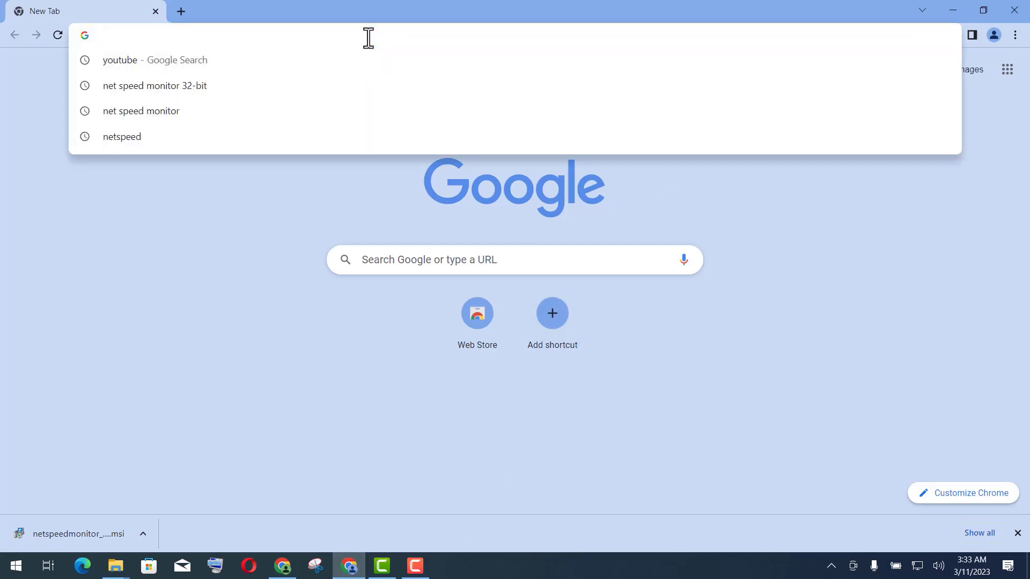
pyautogui.click(250, 95)
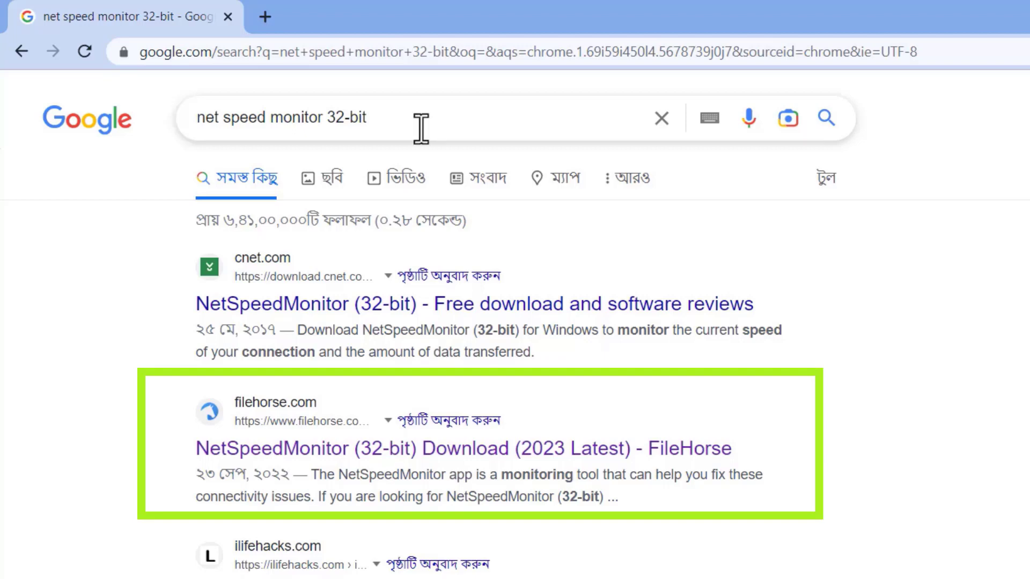
pyautogui.click(295, 421)
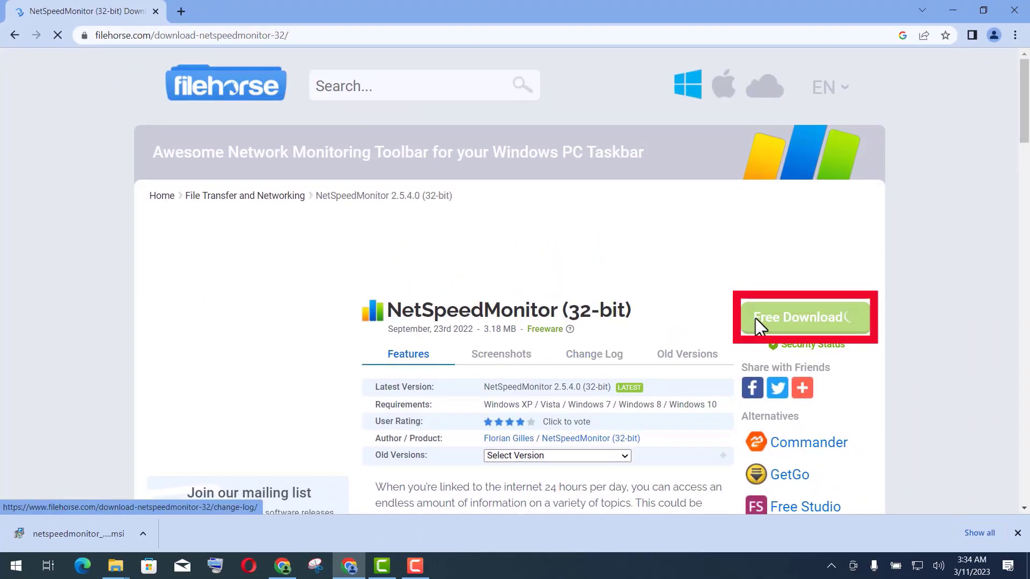
# Download NetSpeedMonitor 2.5.4.0 (32-bit) from FileHorse, dismissing the ad and the notification request
pyautogui.click(795, 332)
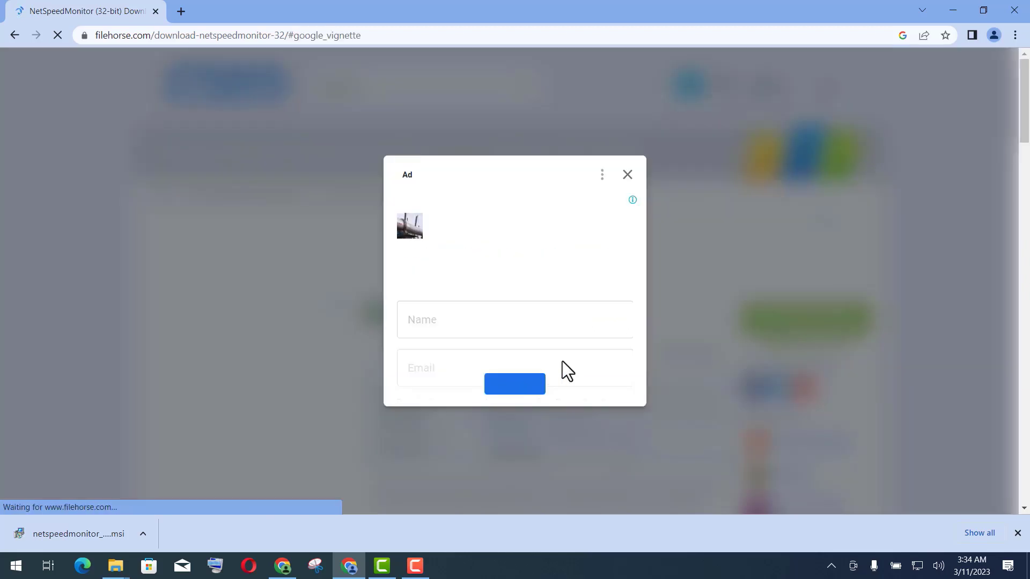
pyautogui.click(628, 175)
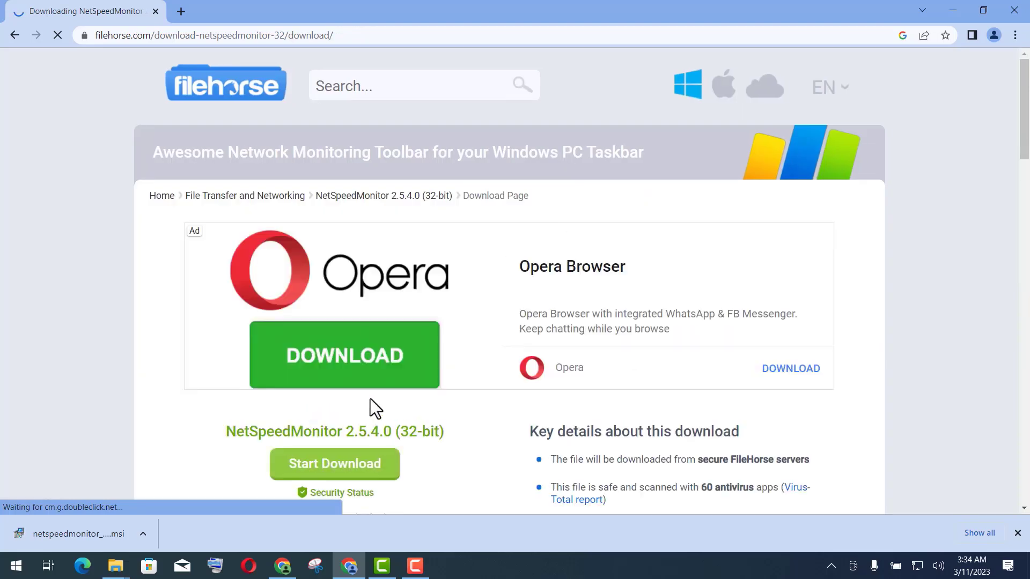
pyautogui.scroll(-1, 370, 398)
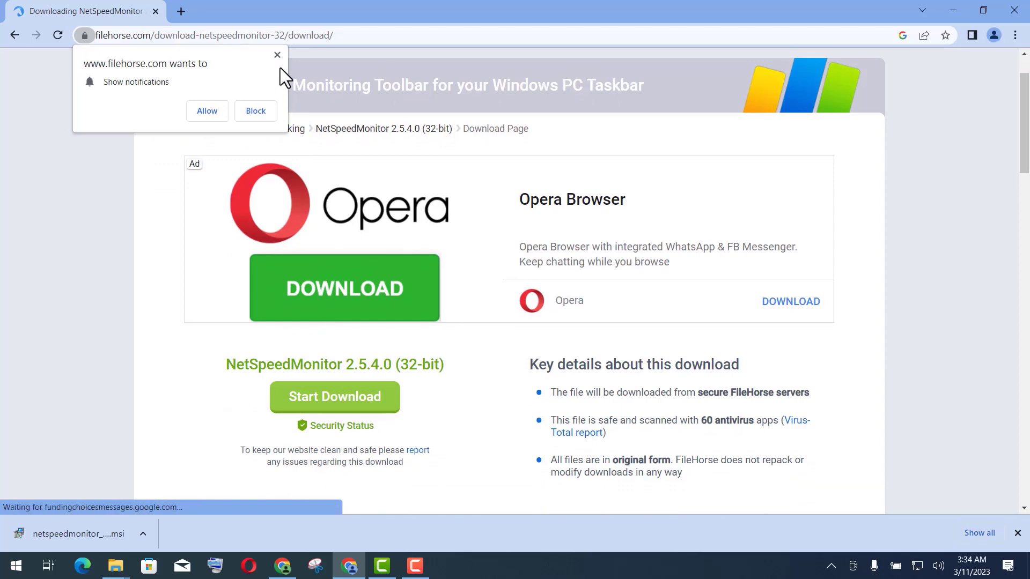
pyautogui.click(278, 57)
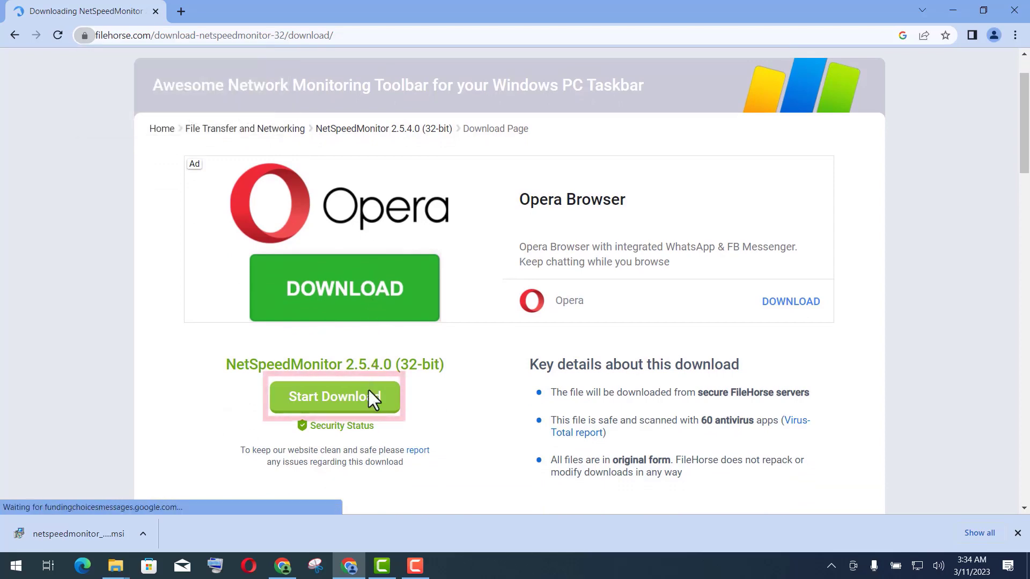
pyautogui.click(335, 400)
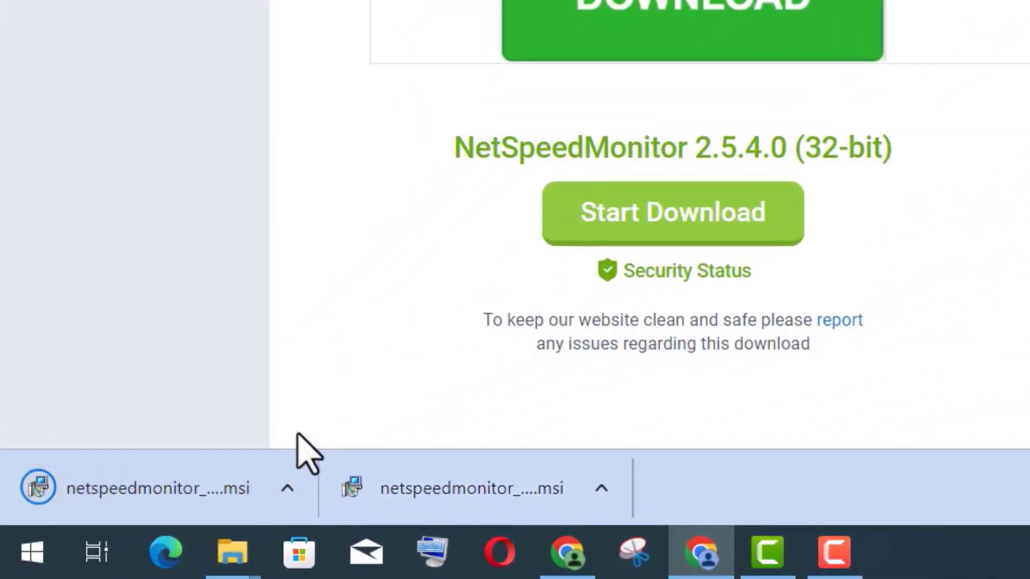
# Show the newly downloaded 32-bit NetSpeedMonitor installer in its folder
pyautogui.click(287, 485)
pyautogui.click(717, 476)
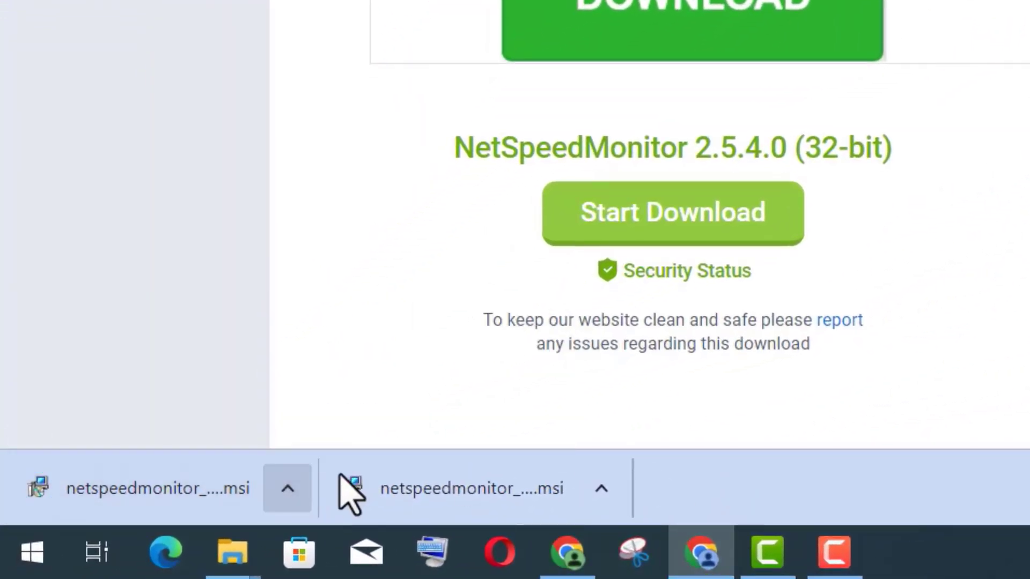
pyautogui.click(294, 483)
pyautogui.click(358, 400)
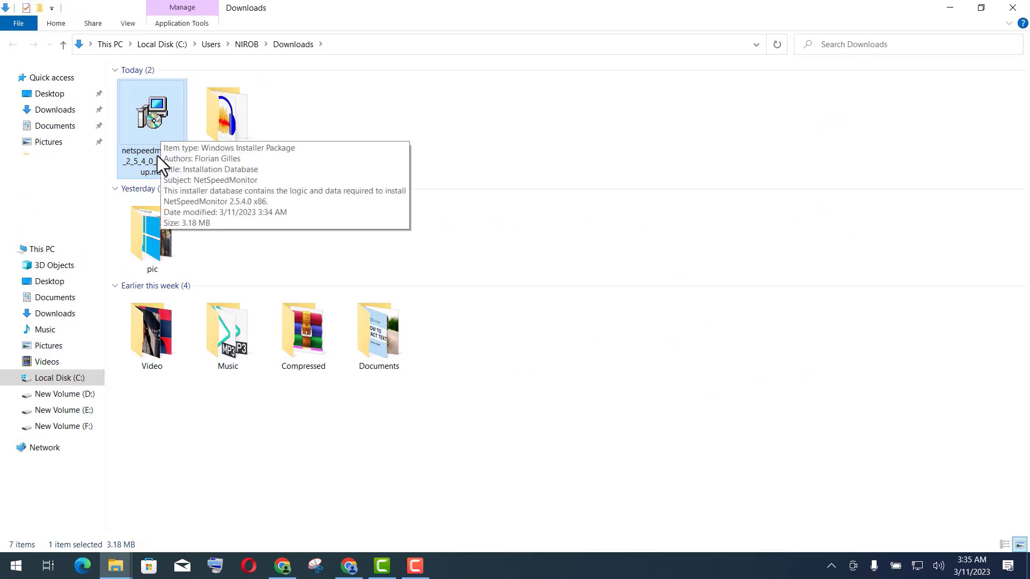
# Close the Downloads folder window and switch to the open Programs folder in File Explorer
pyautogui.click(1023, 9)
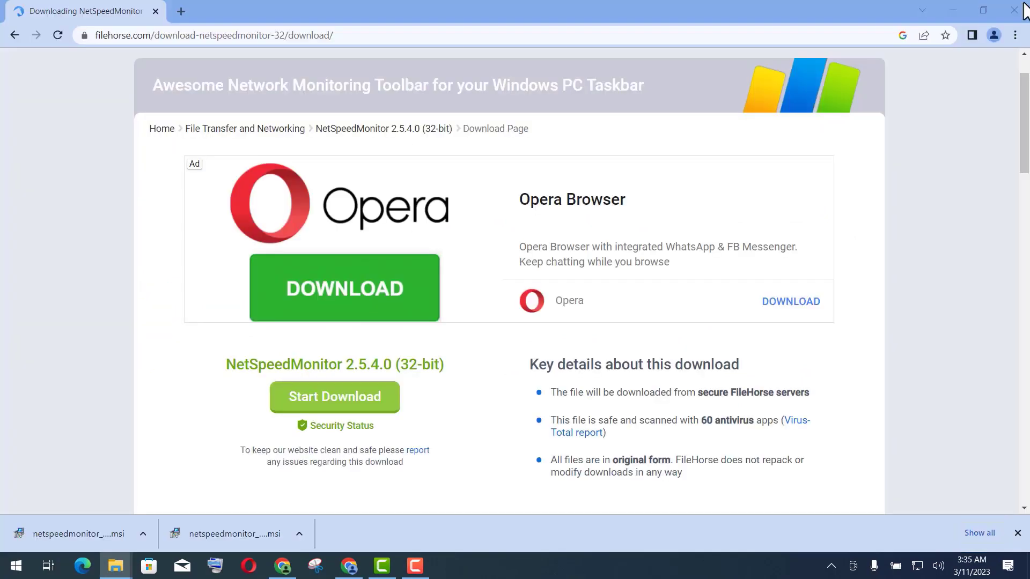
pyautogui.moveTo(121, 573)
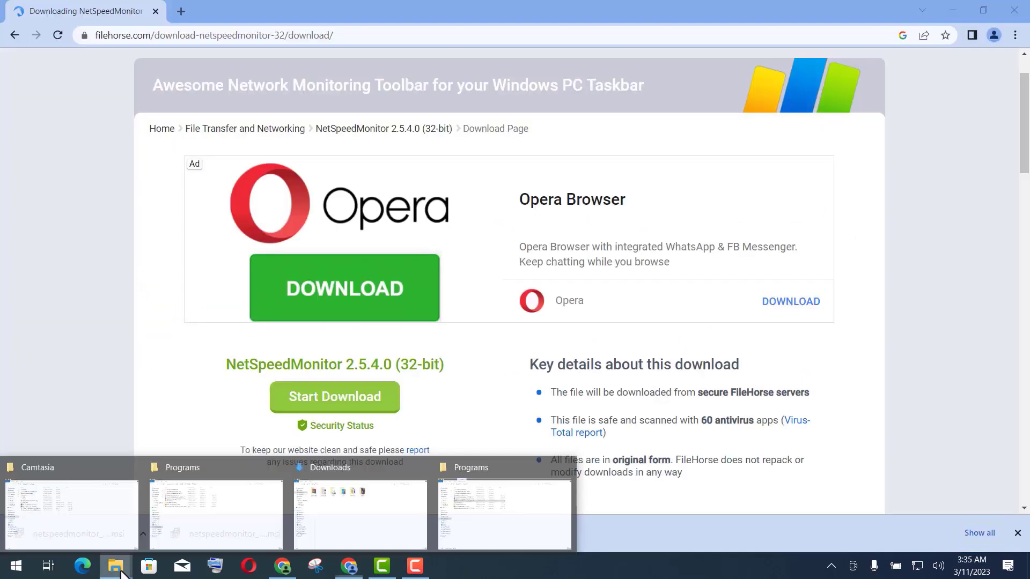
pyautogui.click(233, 513)
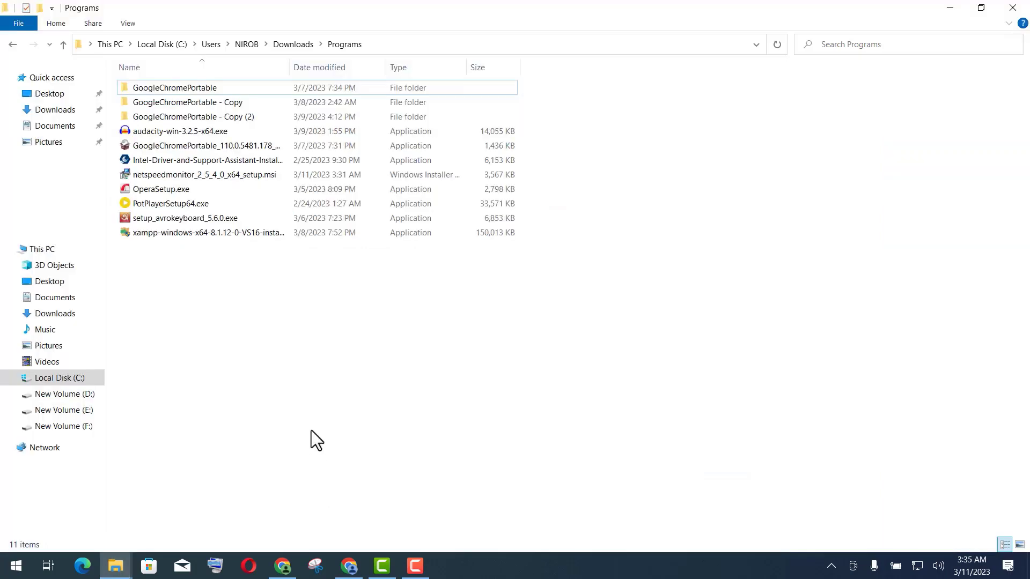
# Try to install netspeedmonitor_2_5_4_0_x64_setup.msi directly, then dismiss the error and finish the setup wizard
pyautogui.rightClick(225, 176)
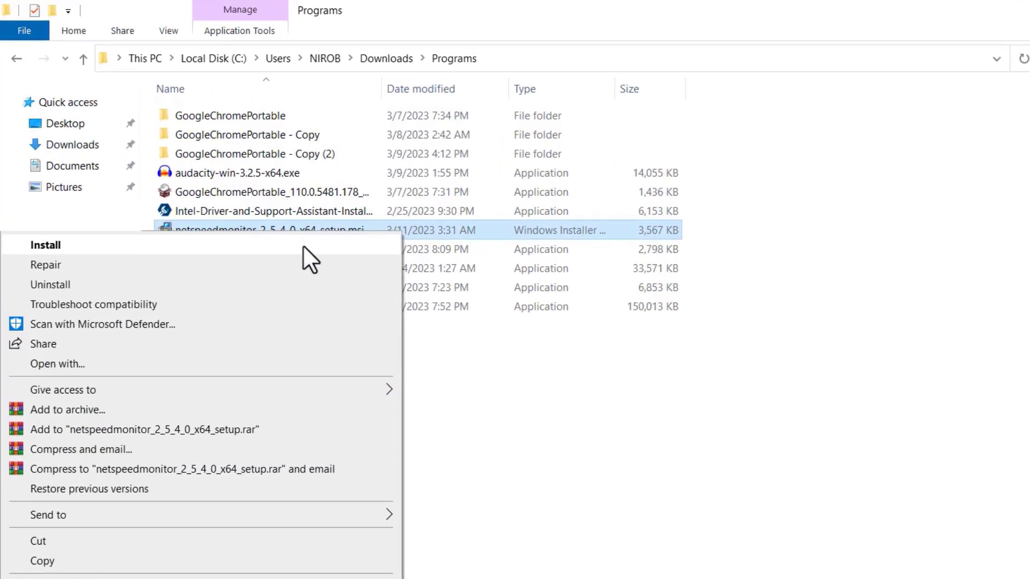
pyautogui.click(304, 246)
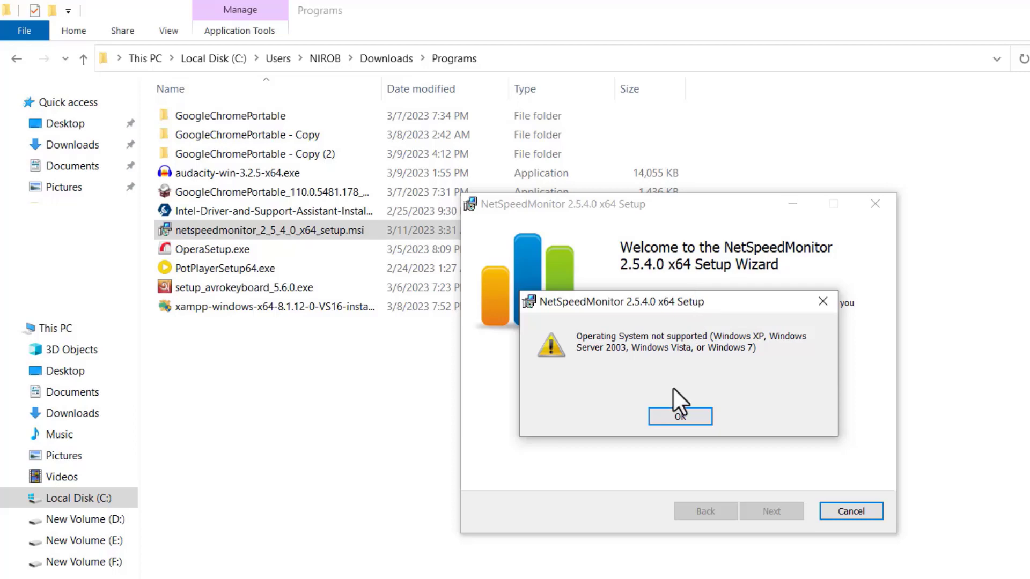
pyautogui.click(679, 416)
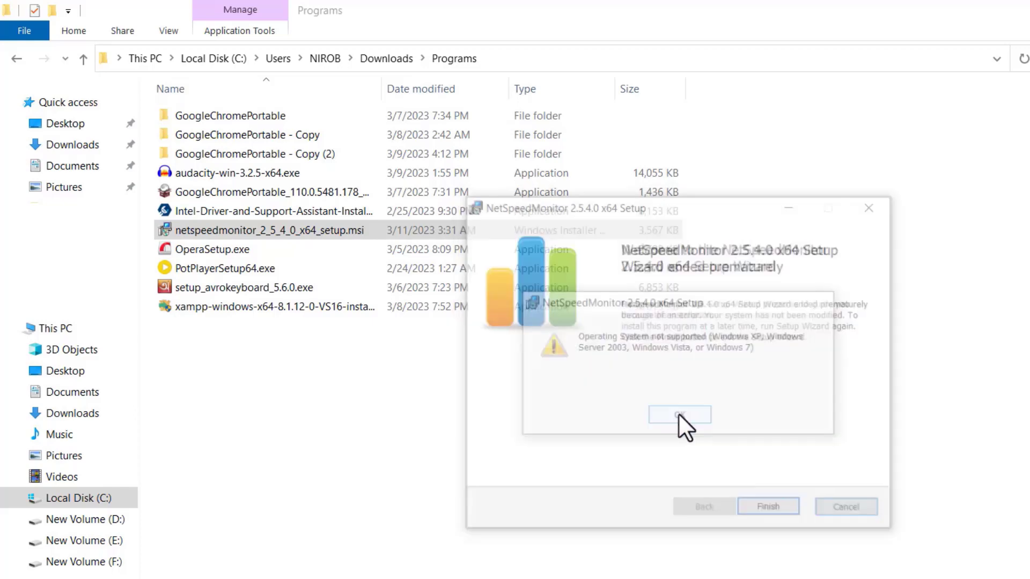
pyautogui.click(784, 513)
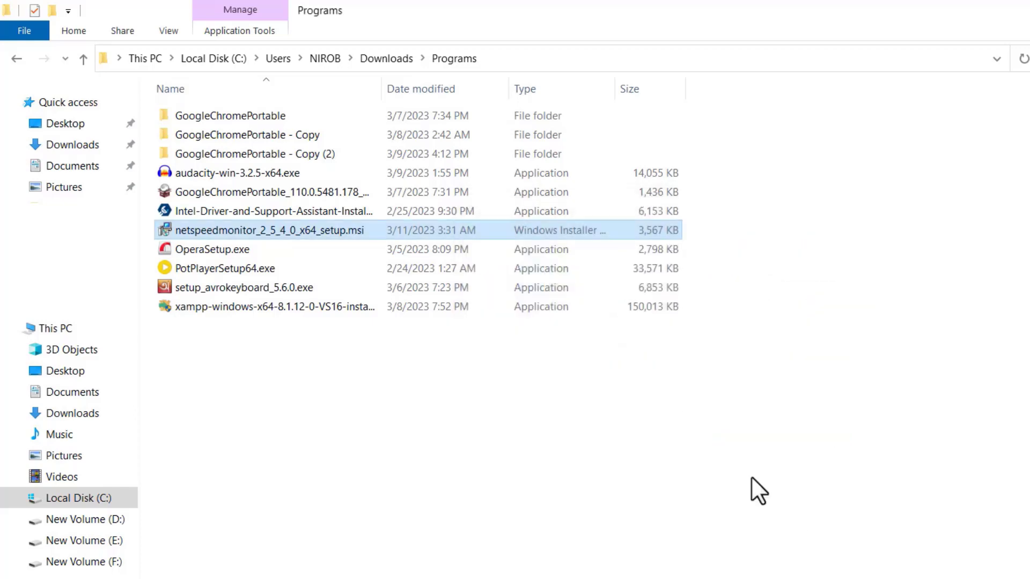
# Troubleshoot the compatibility of netspeedmonitor_2_5_4_0_x64_setup.msi and test the program with the Skip Version Check mode
pyautogui.rightClick(226, 230)
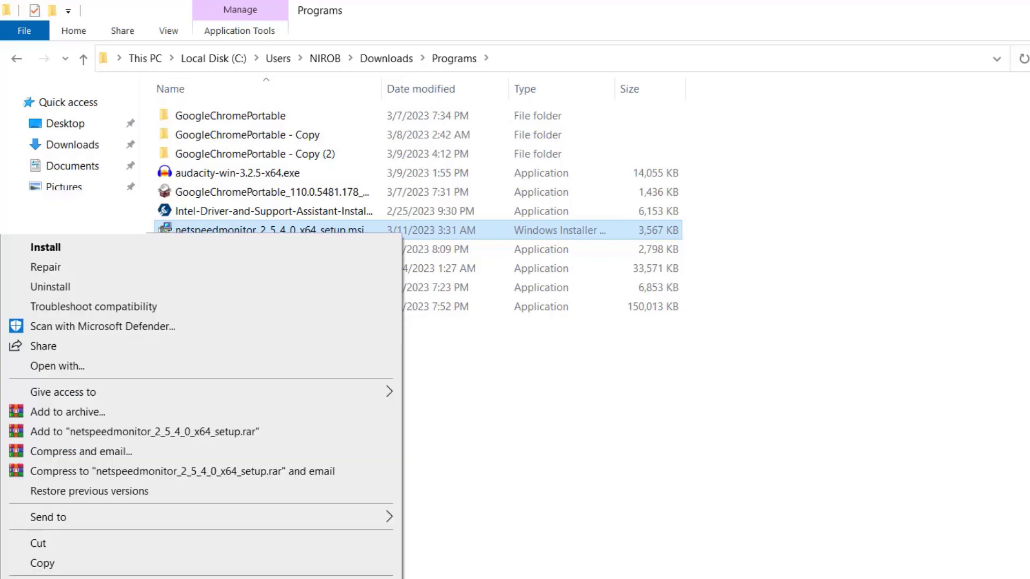
pyautogui.click(149, 303)
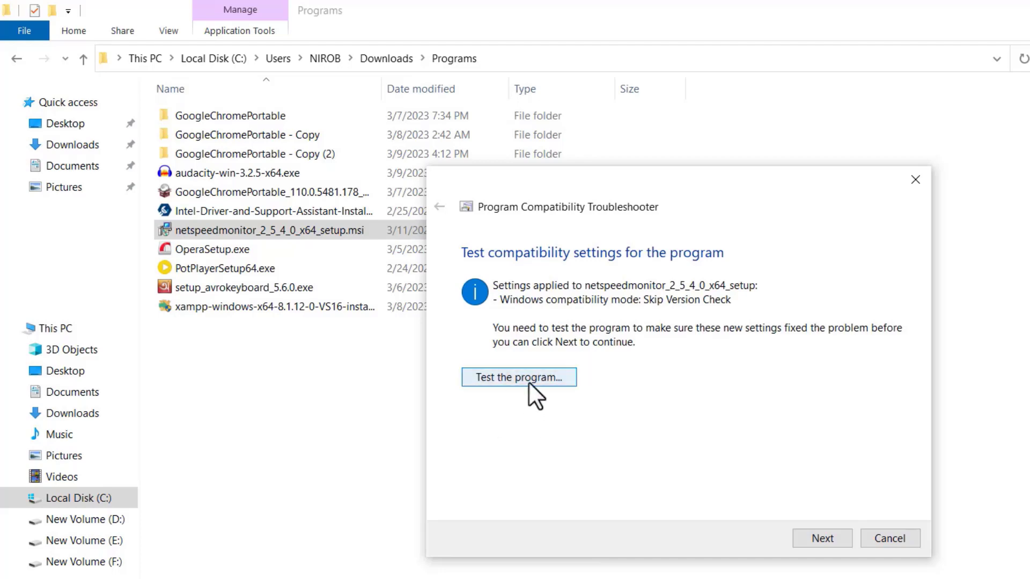
pyautogui.click(520, 384)
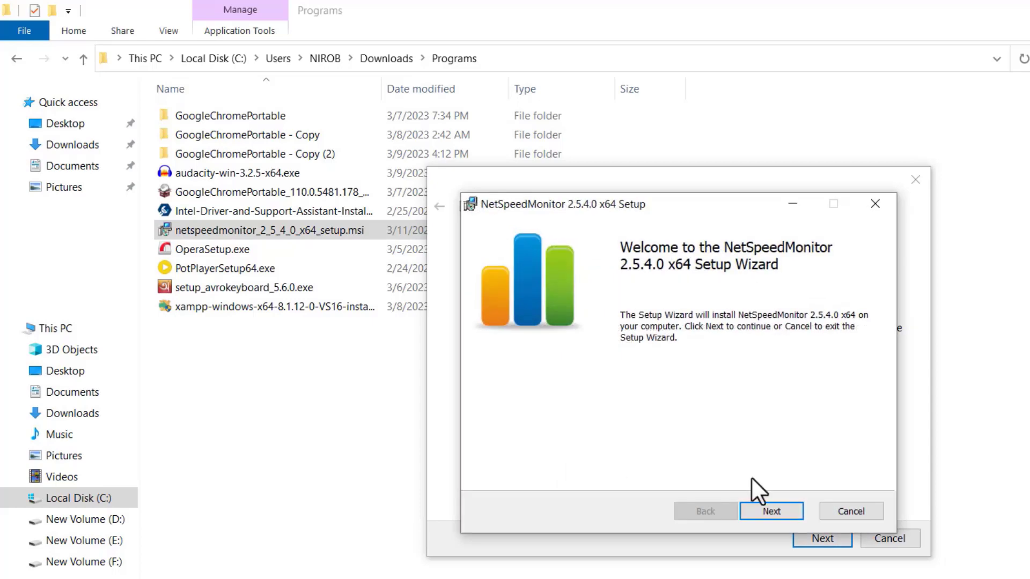
pyautogui.click(778, 508)
pyautogui.click(758, 502)
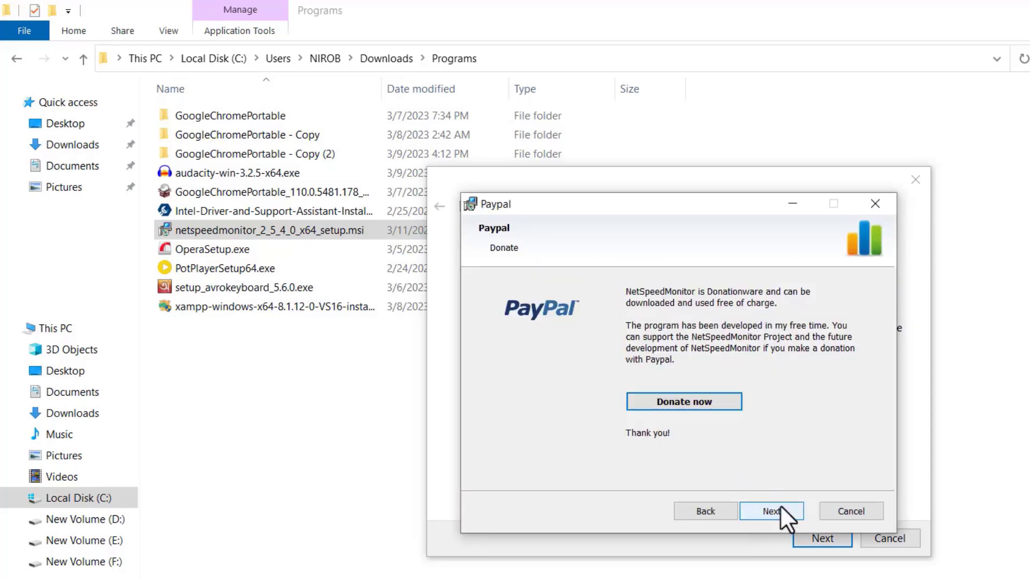
pyautogui.click(778, 507)
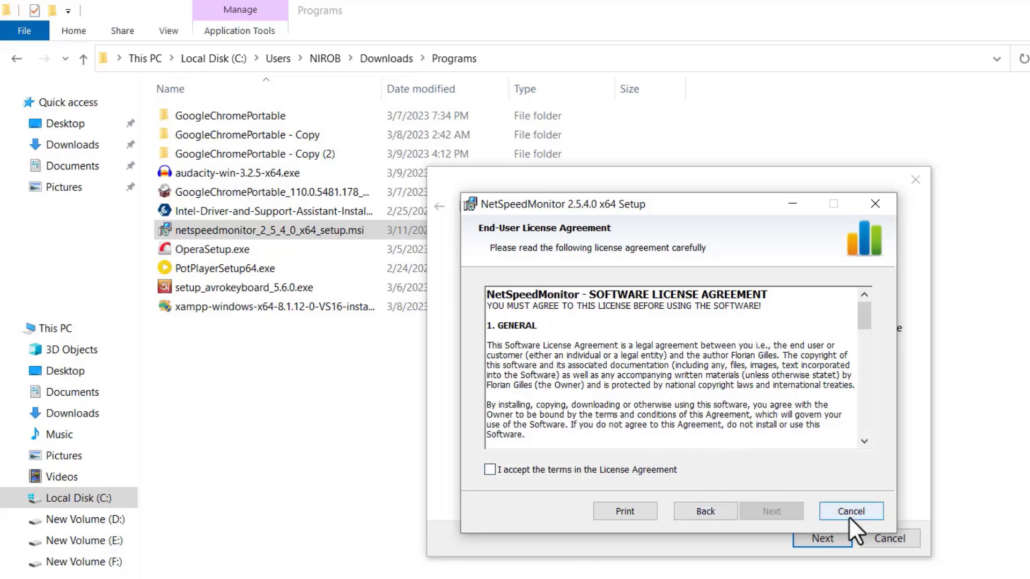
pyautogui.click(710, 512)
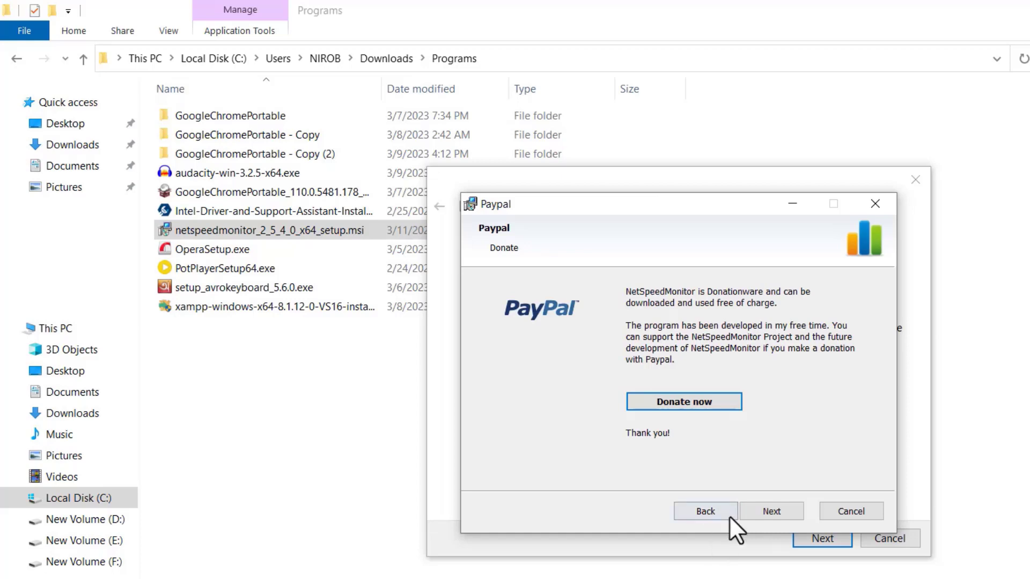
pyautogui.click(700, 512)
pyautogui.click(846, 507)
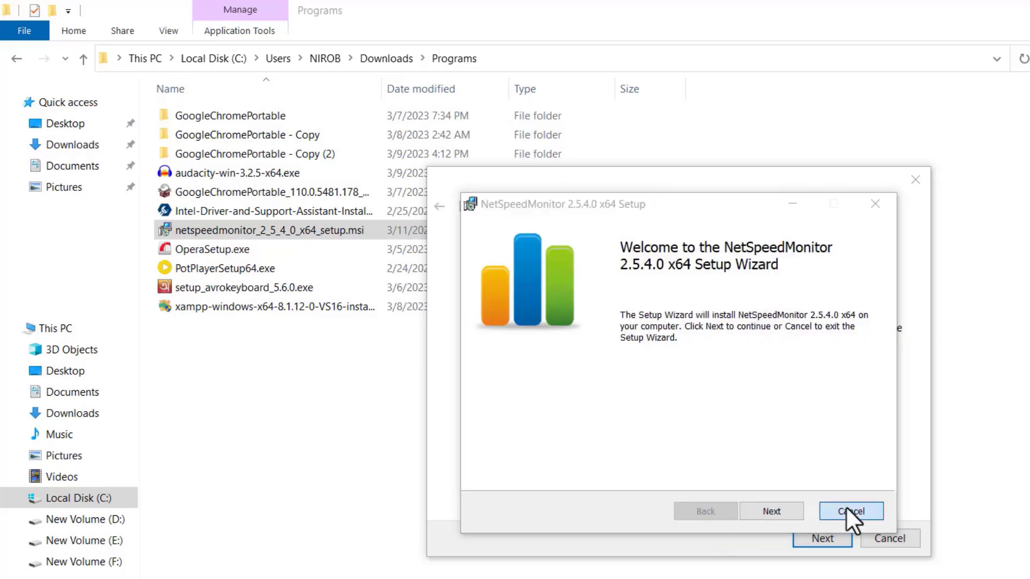
pyautogui.click(644, 404)
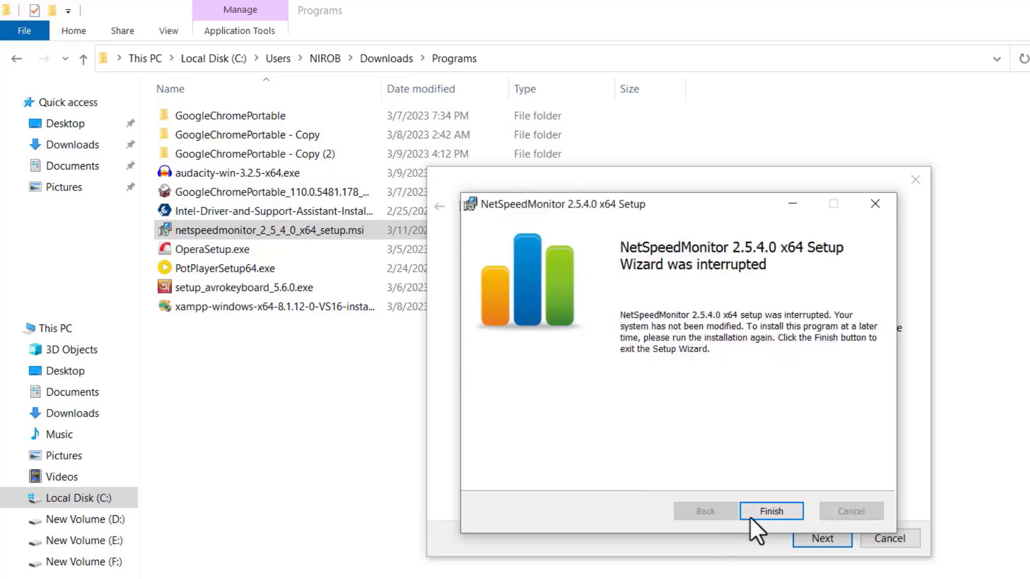
pyautogui.click(777, 508)
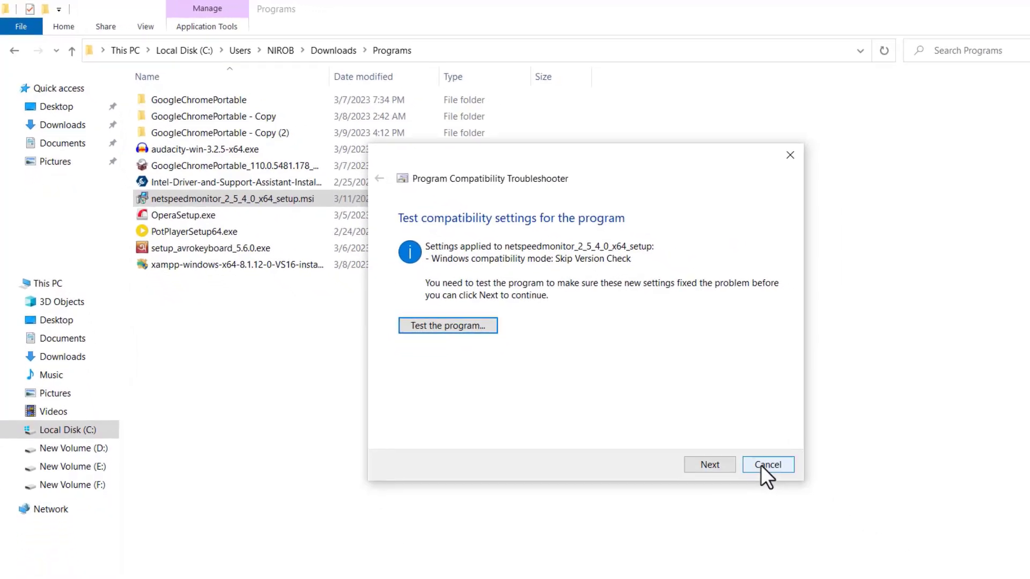
pyautogui.click(889, 538)
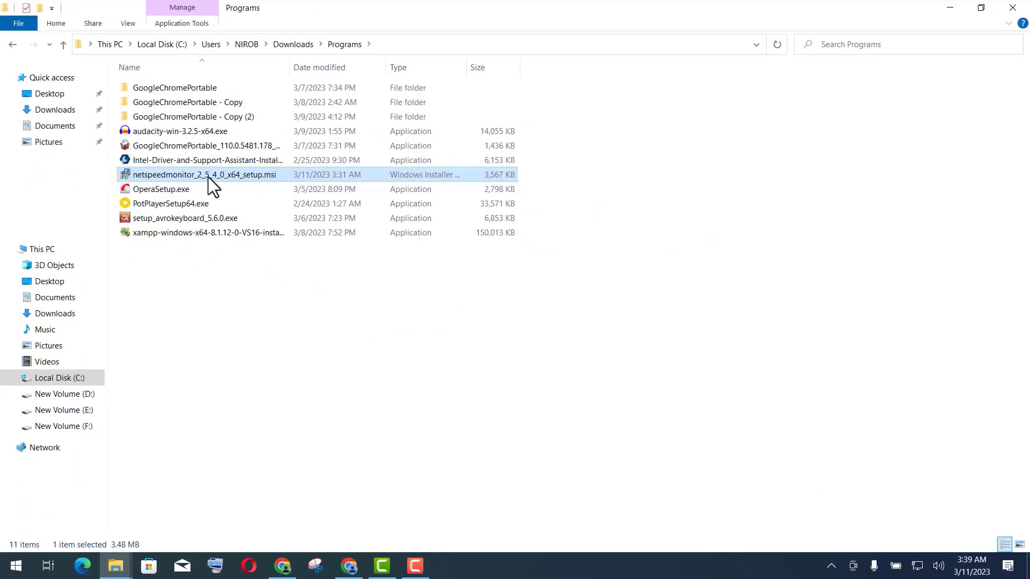
# Set netspeedmonitor_2_5_4_0_x64_setup.msi to run in compatibility mode for Previous version of Windows and apply it in the file's properties
pyautogui.rightClick(209, 177)
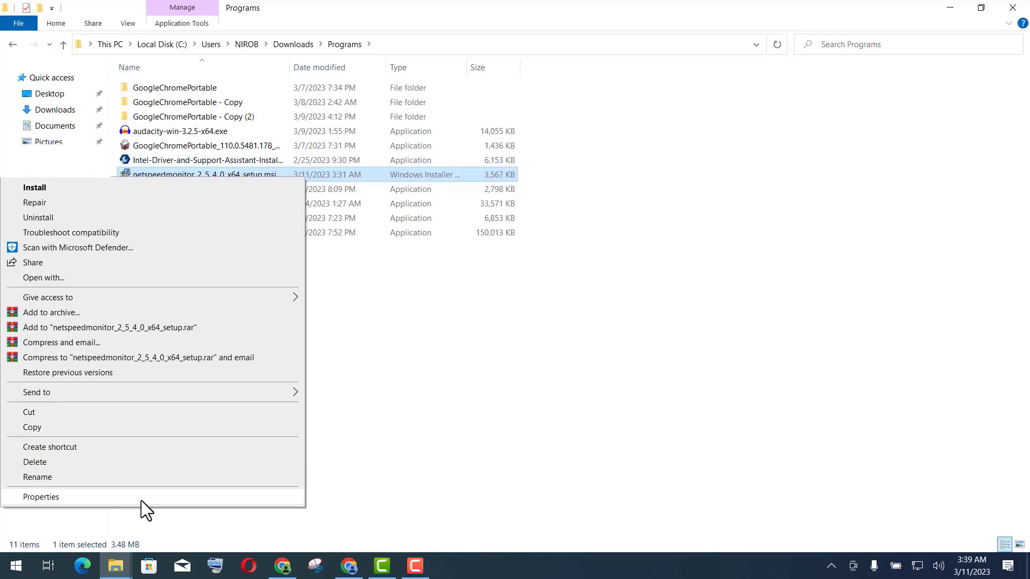
pyautogui.click(139, 499)
pyautogui.click(382, 215)
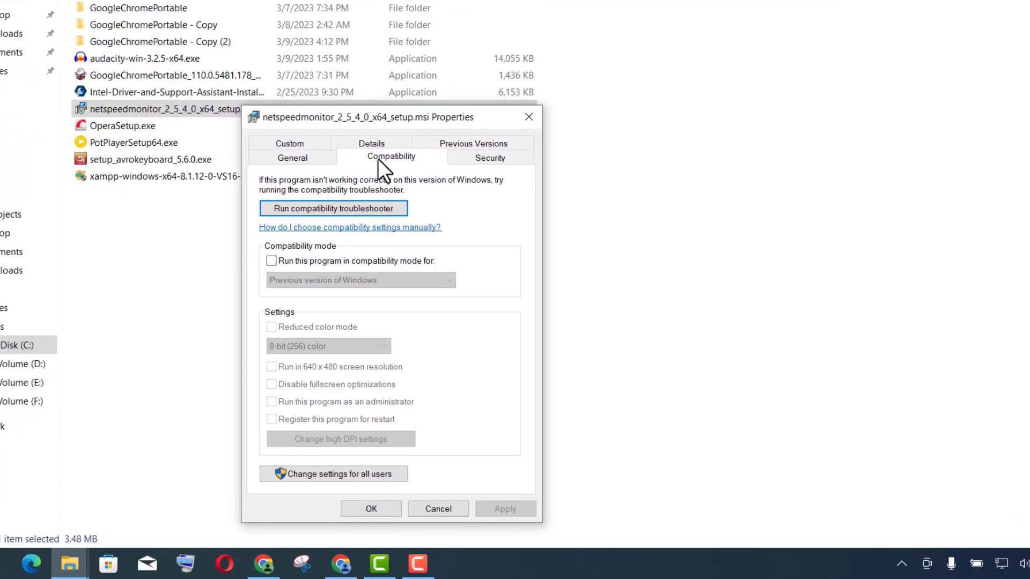
pyautogui.click(271, 261)
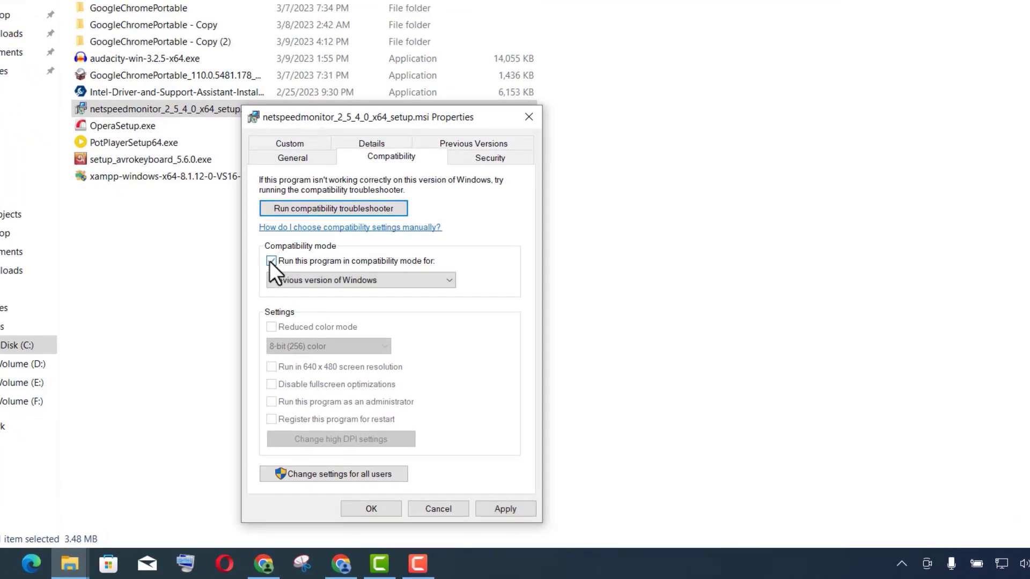
pyautogui.click(512, 509)
pyautogui.click(391, 513)
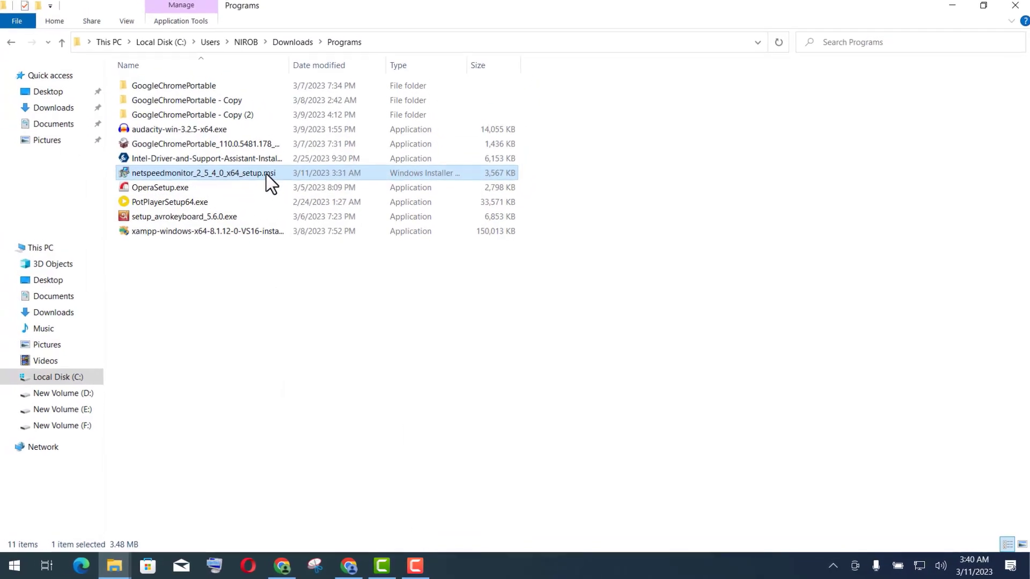
# Install NetSpeedMonitor 2.5.4.0 x64 from netspeedmonitor_2_5_4_0_x64_setup.msi, accepting the license agreement and completing the setup wizard
pyautogui.rightClick(266, 174)
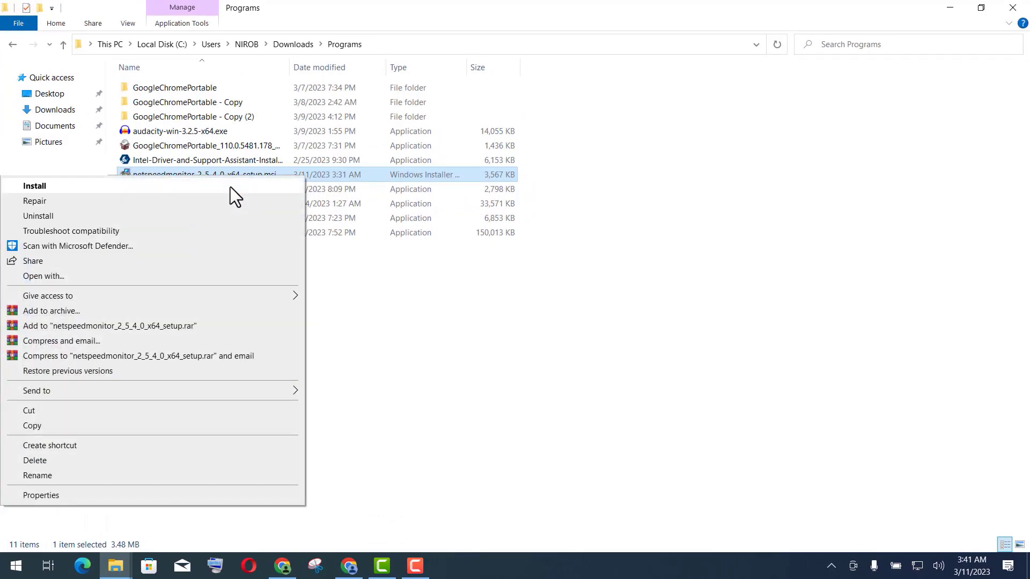
pyautogui.click(231, 187)
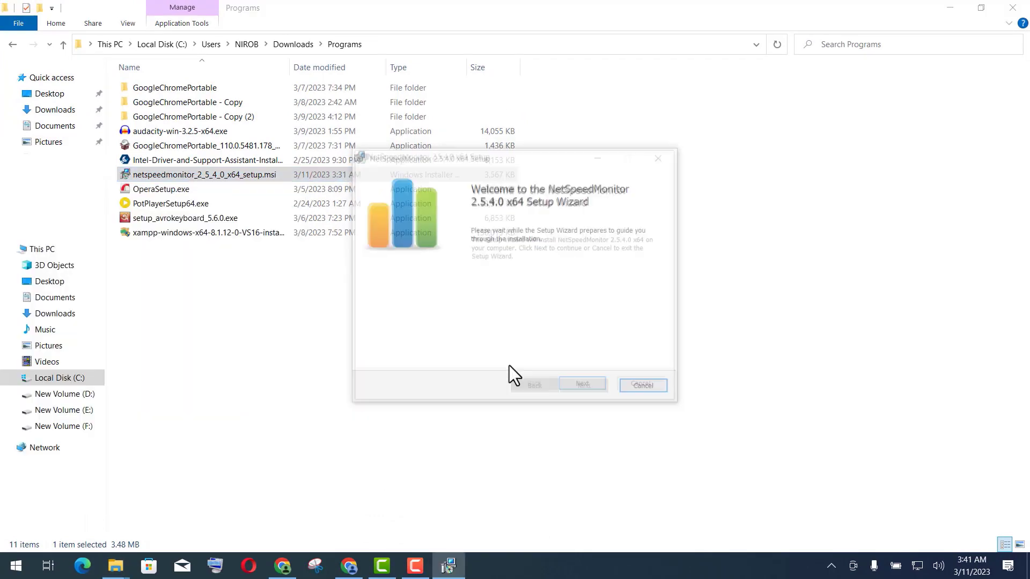
pyautogui.click(583, 384)
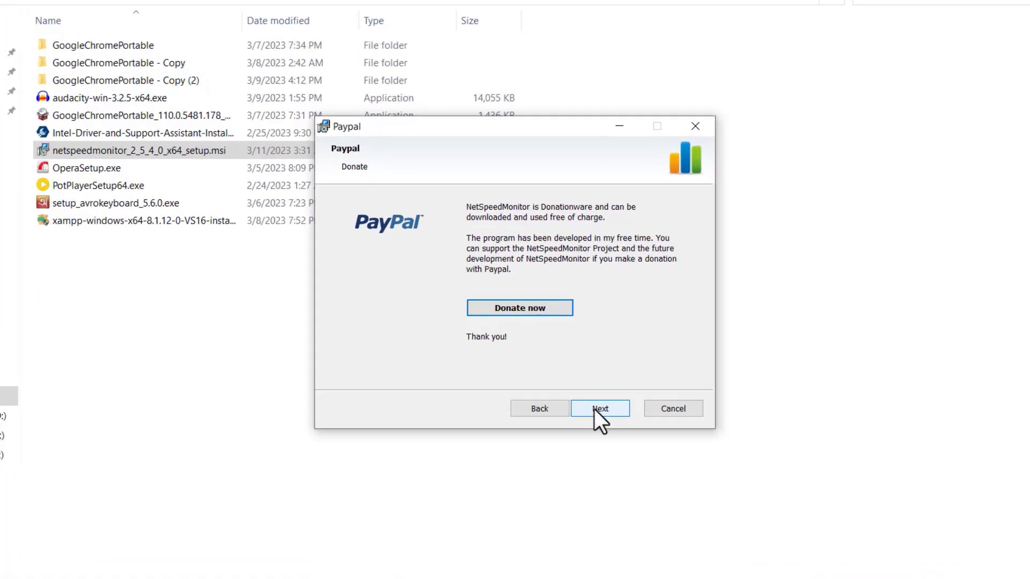
pyautogui.click(597, 409)
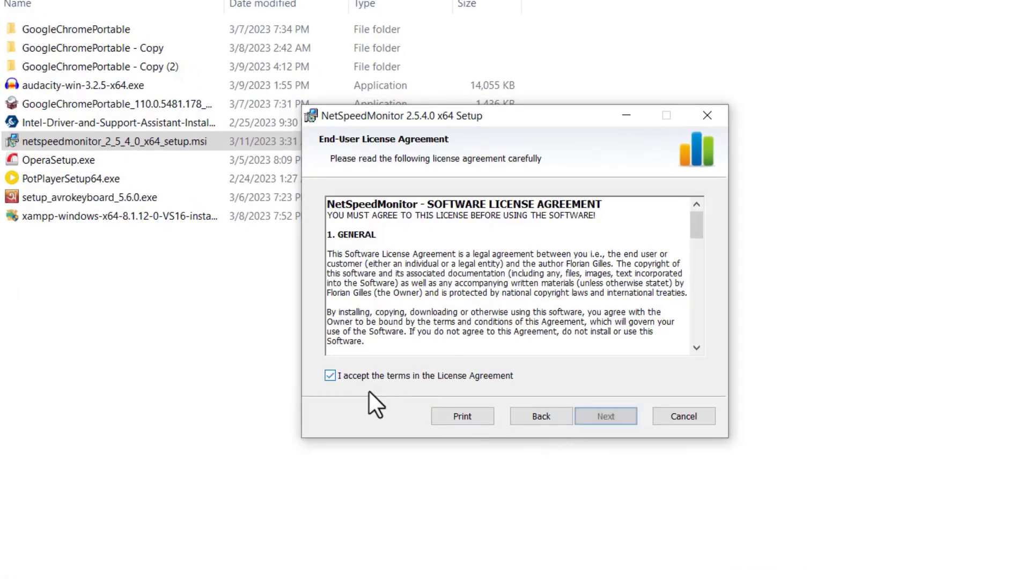
pyautogui.click(605, 414)
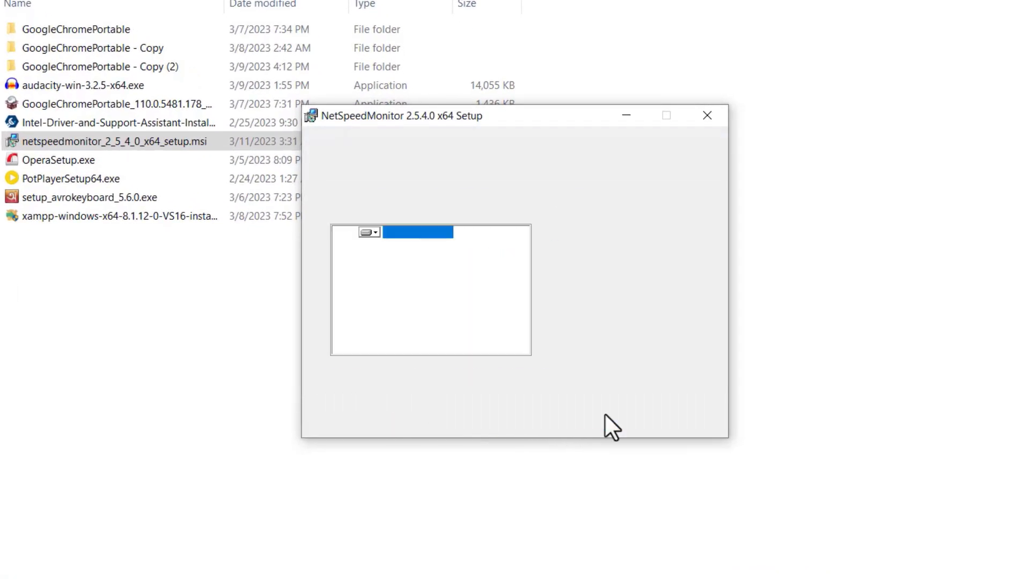
pyautogui.click(613, 419)
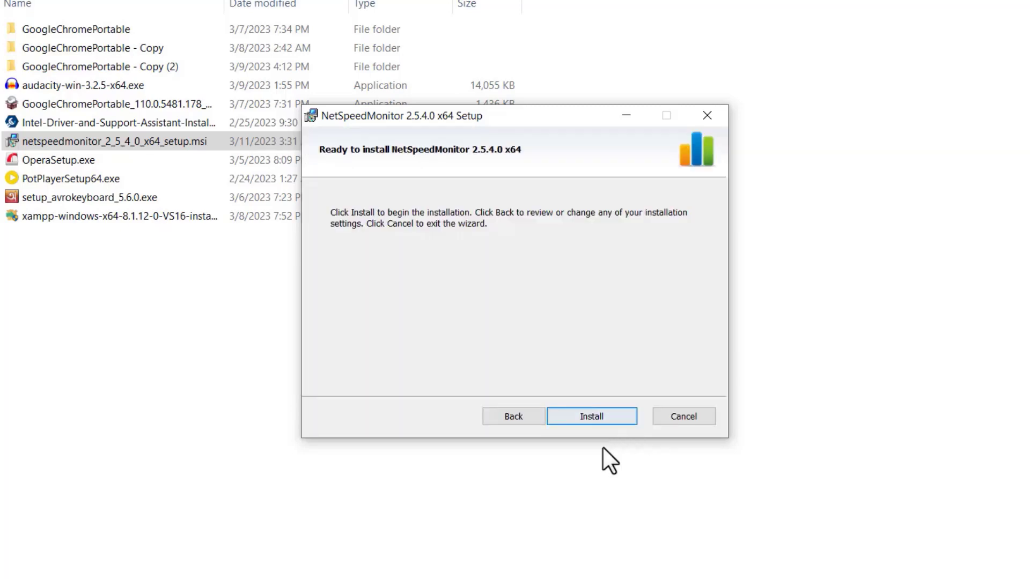
pyautogui.click(600, 416)
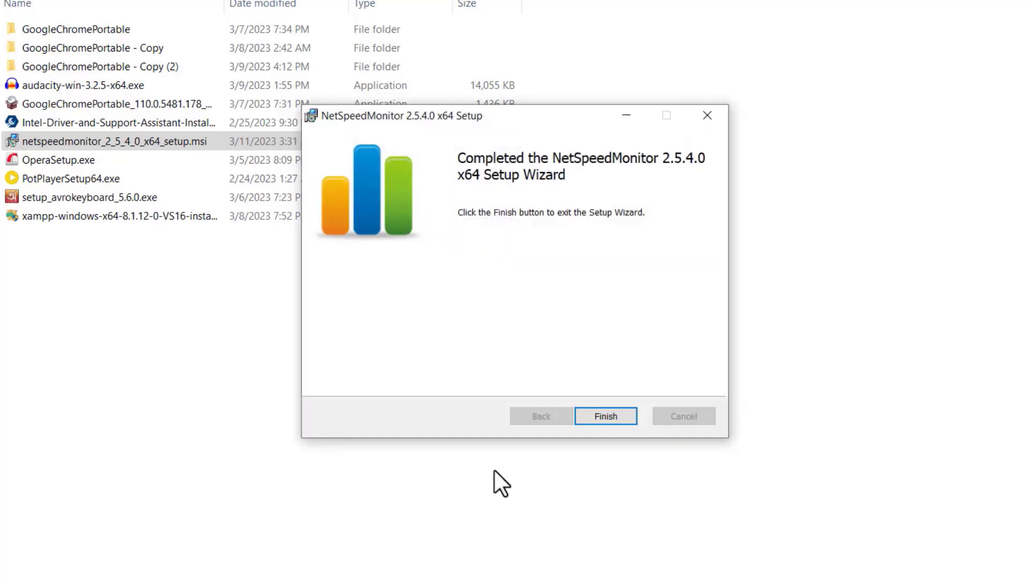
pyautogui.click(600, 415)
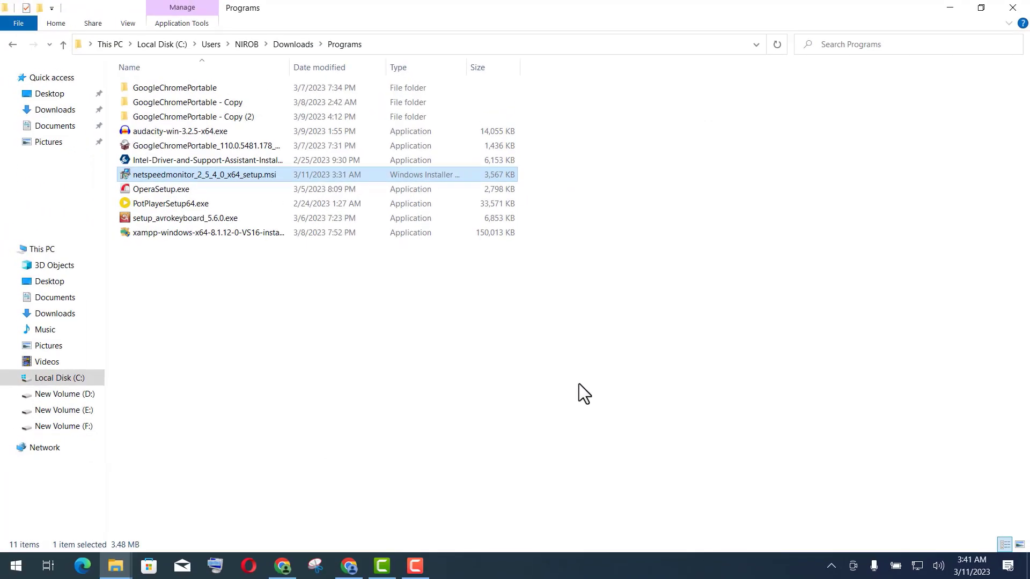
# Show the NetSpeedMonitor toolbar on the taskbar and use Intel(R) Ethernet Connection I219-LM as its network interface
pyautogui.rightClick(786, 571)
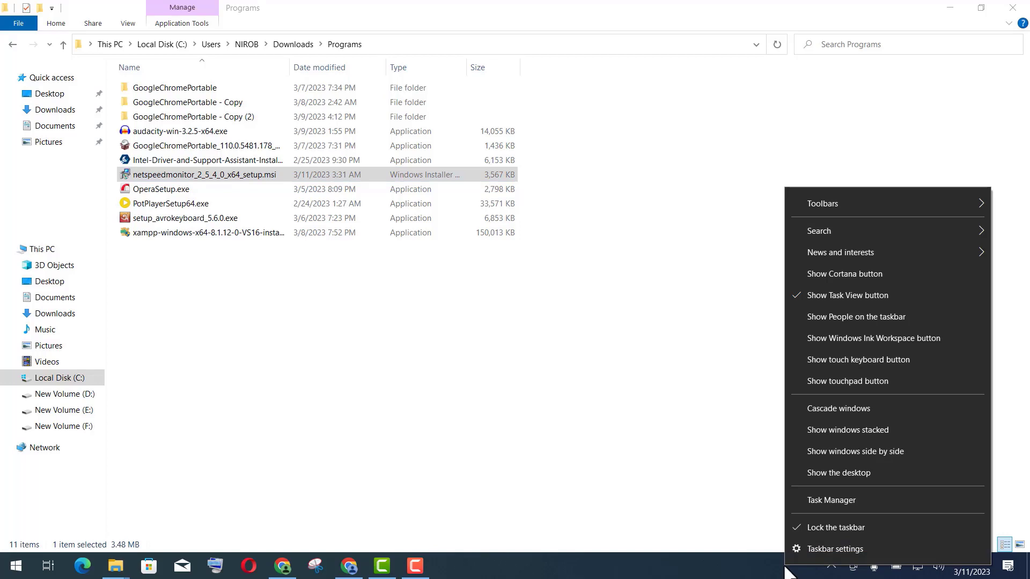
pyautogui.moveTo(892, 204)
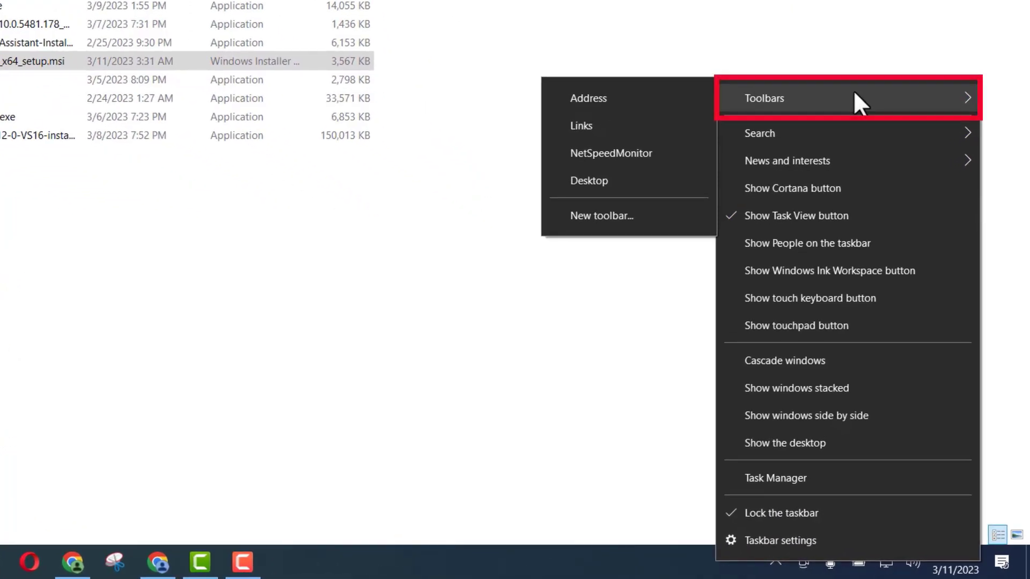
pyautogui.click(611, 161)
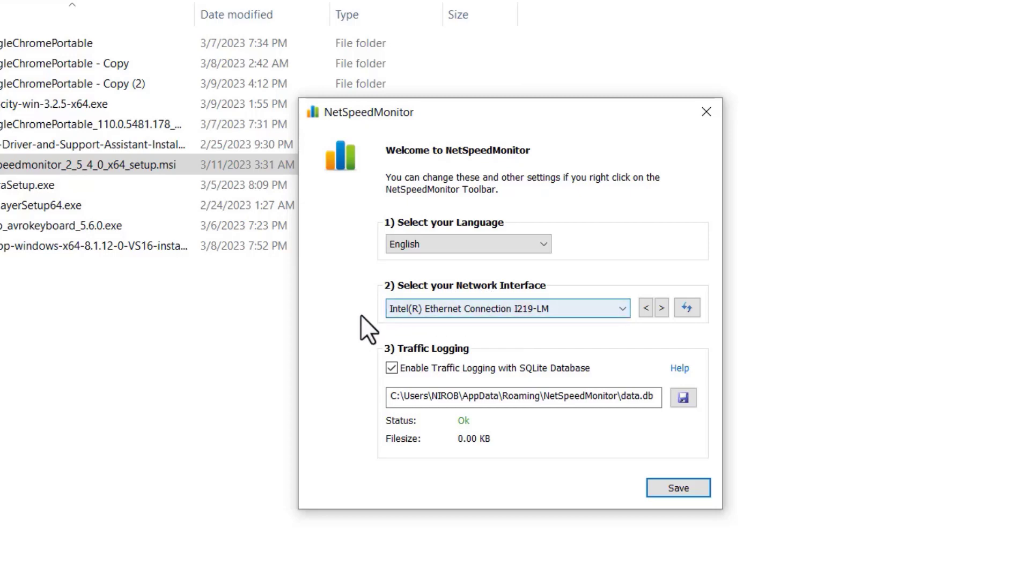
pyautogui.click(552, 308)
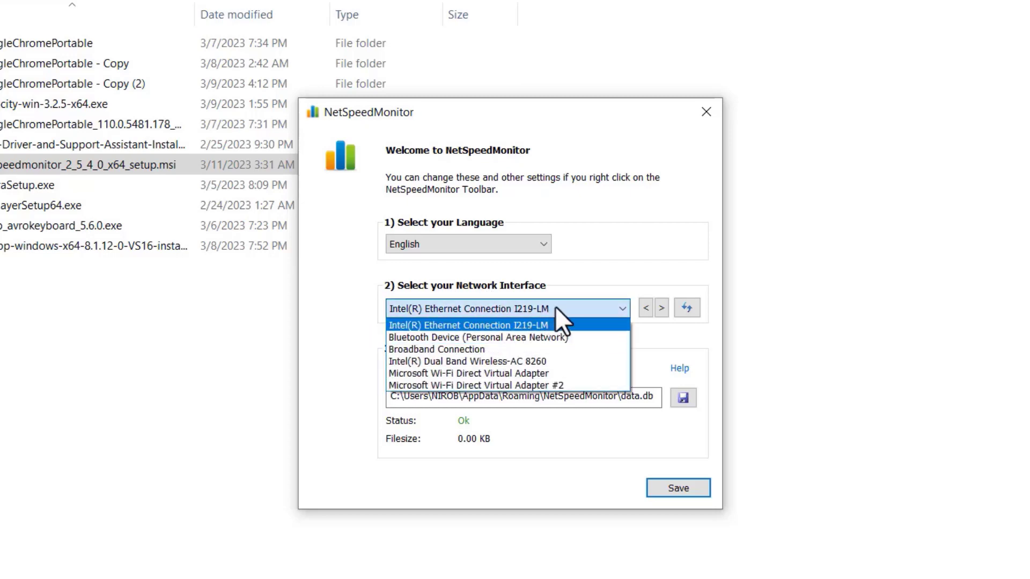
pyautogui.click(595, 308)
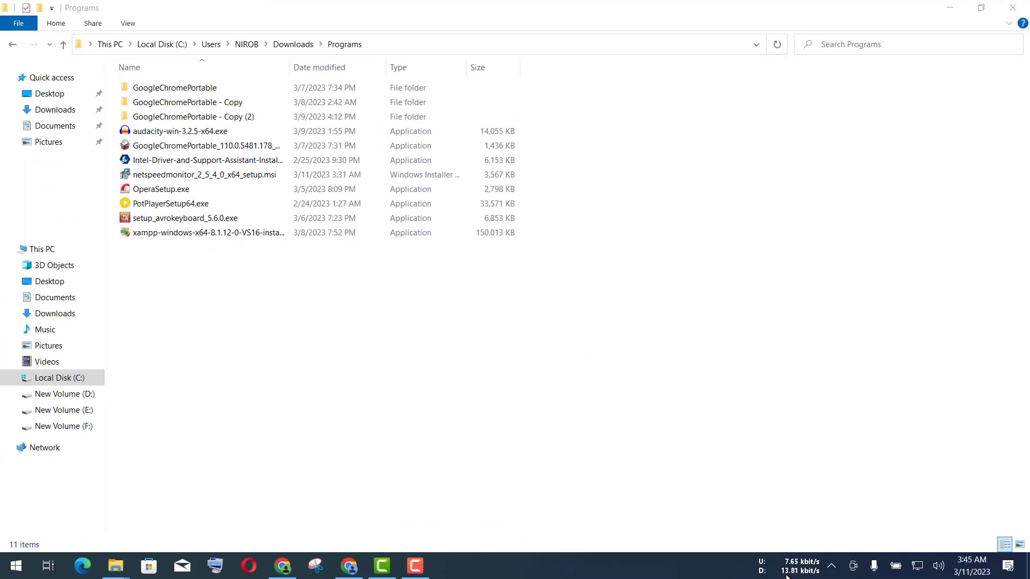
# Make the NetSpeedMonitor toolbar font bold in its layout configuration and apply the change
pyautogui.moveTo(795, 574)
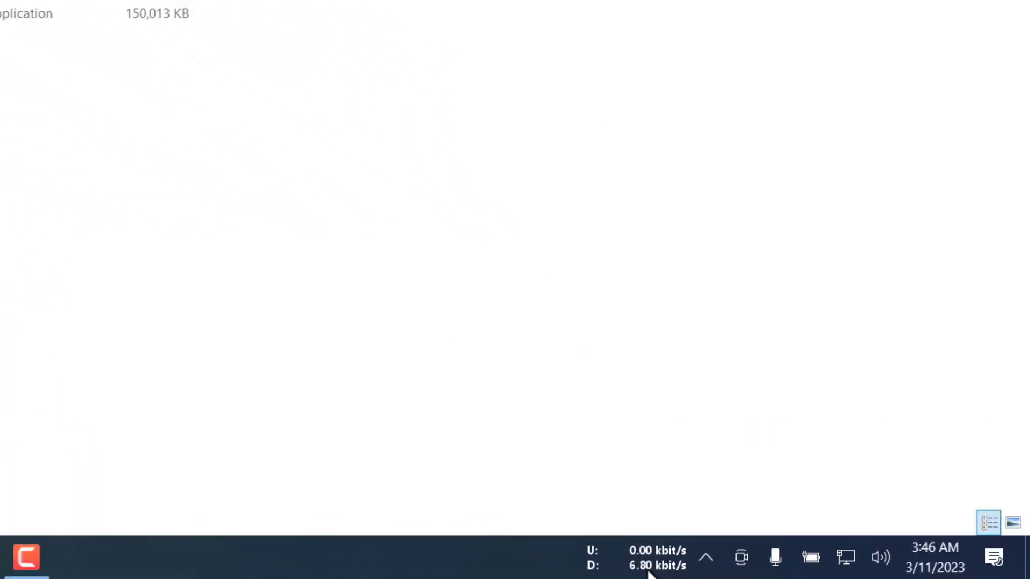
pyautogui.rightClick(658, 568)
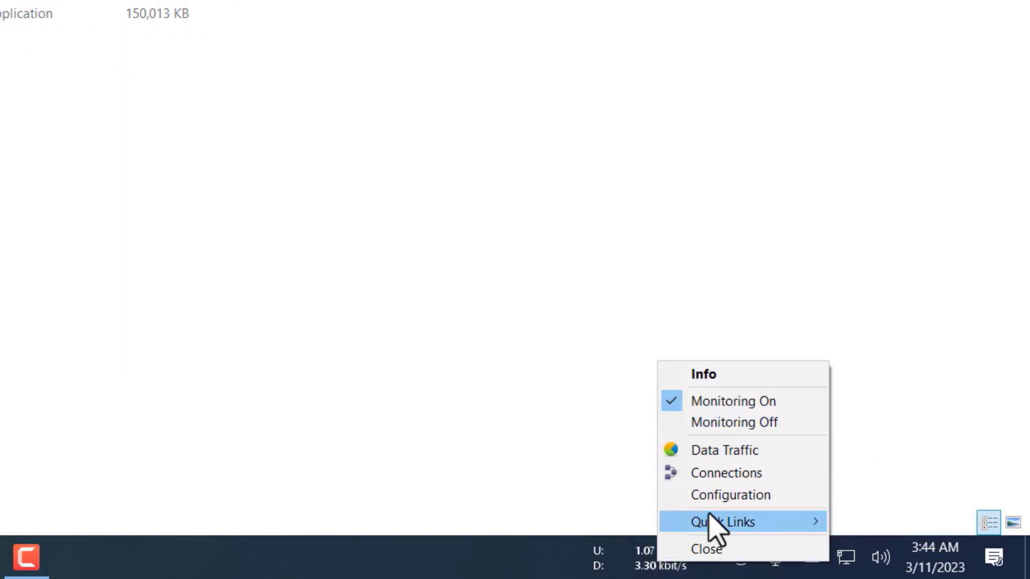
pyautogui.click(719, 496)
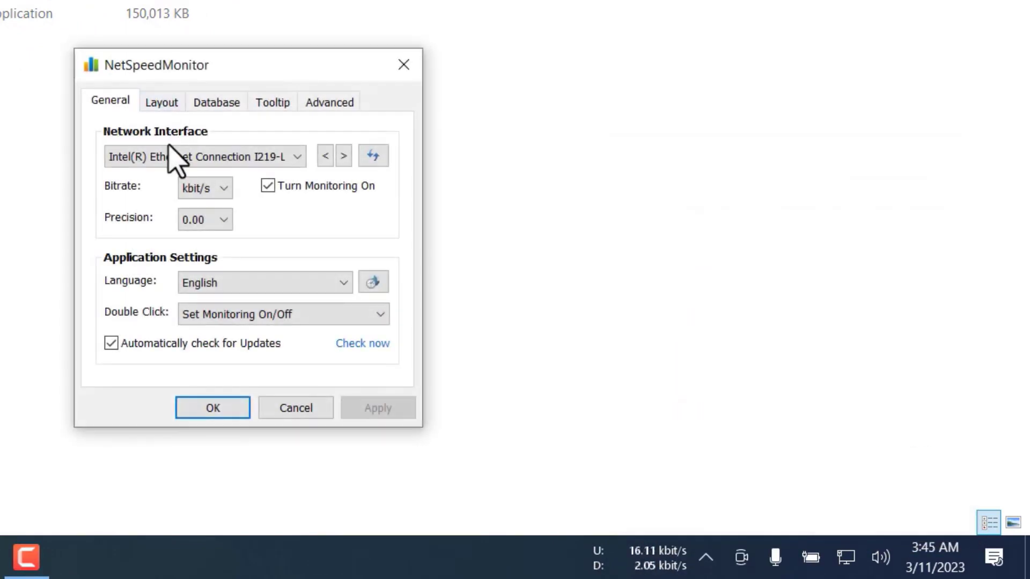
pyautogui.click(164, 103)
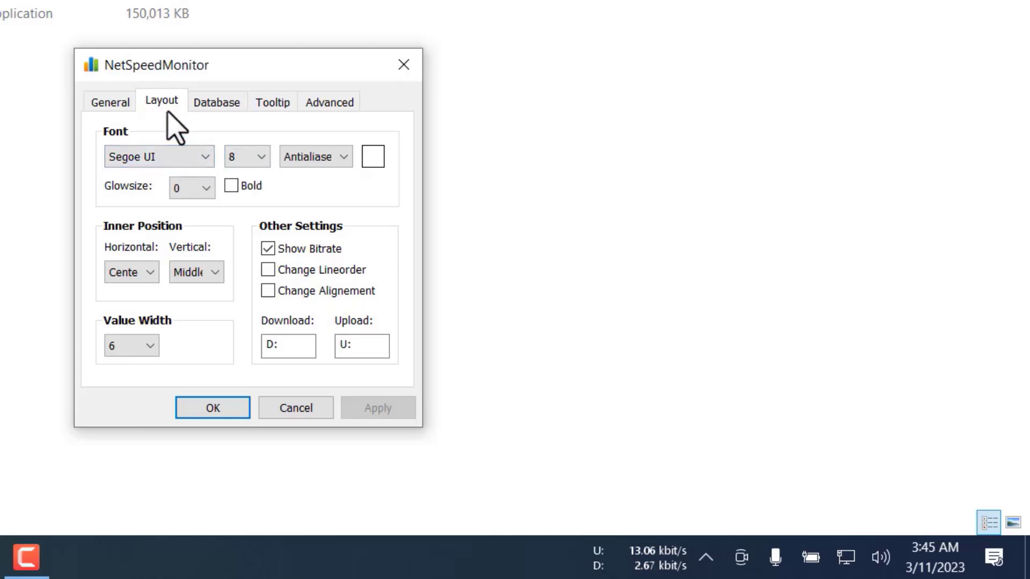
pyautogui.click(234, 186)
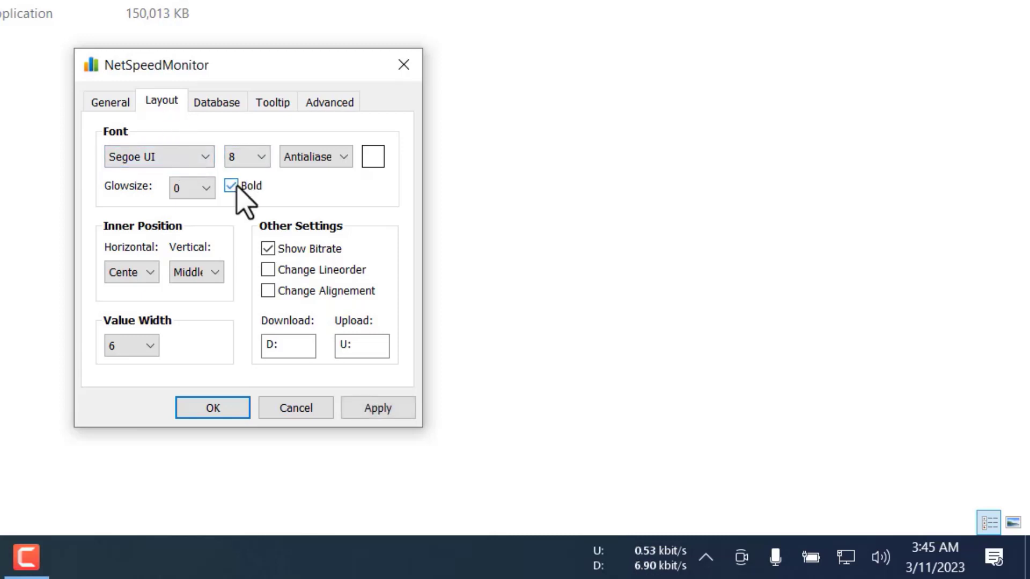
pyautogui.click(378, 408)
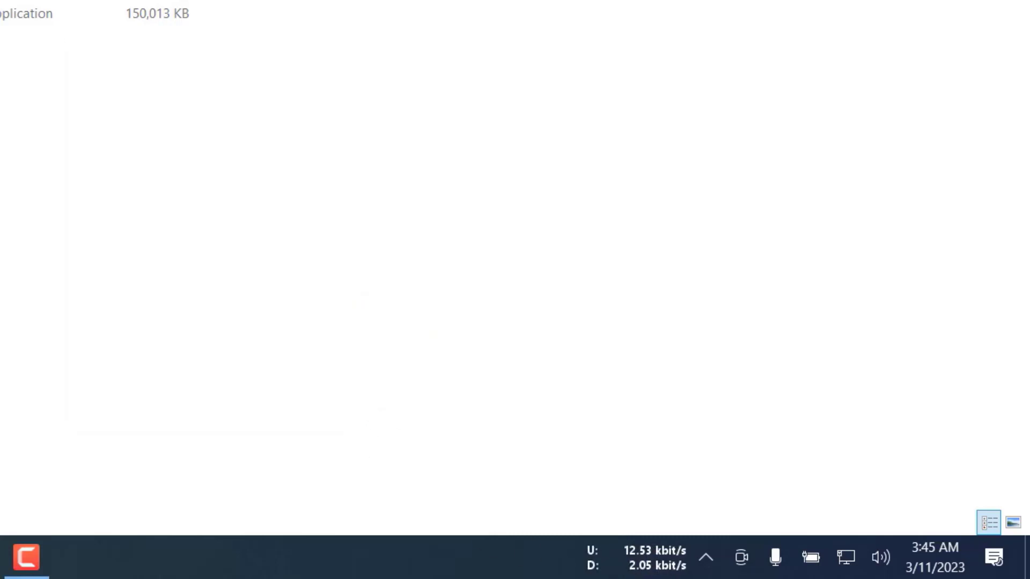
# Enable Change Lineorder in NetSpeedMonitor's layout configuration and apply it
pyautogui.rightClick(648, 574)
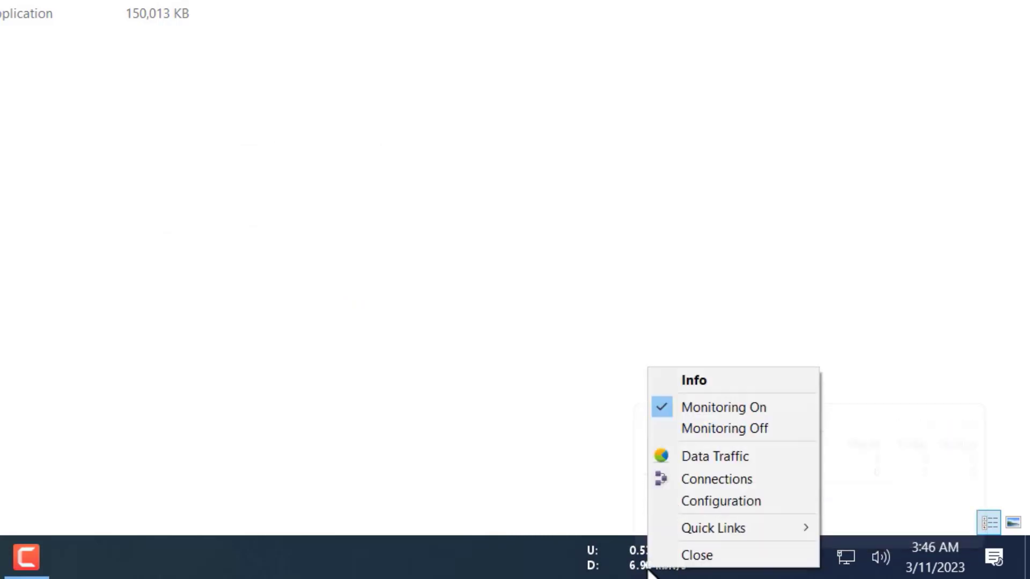
pyautogui.click(706, 509)
pyautogui.moveTo(737, 161); pyautogui.dragTo(167, 73)
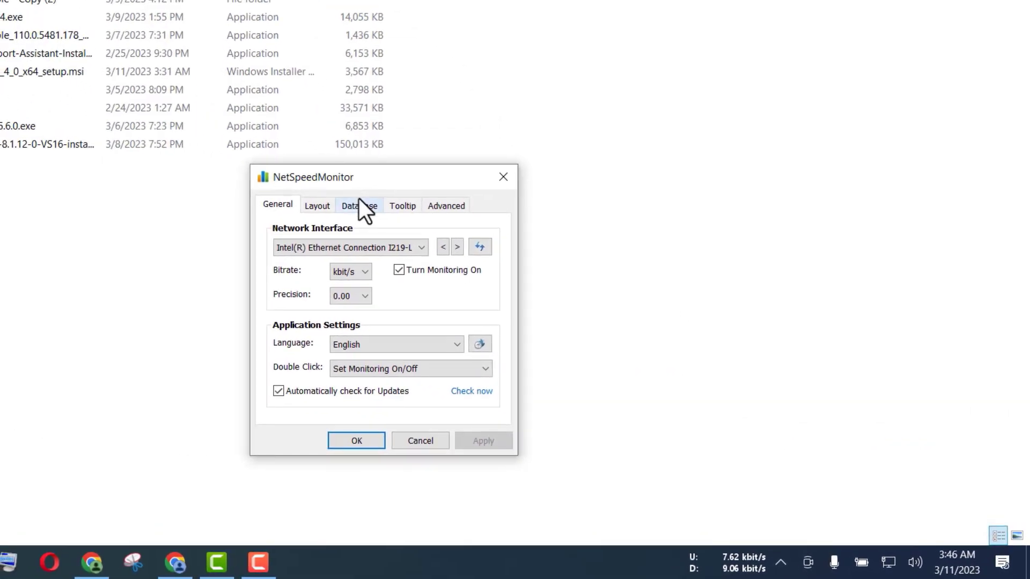
pyautogui.click(322, 206)
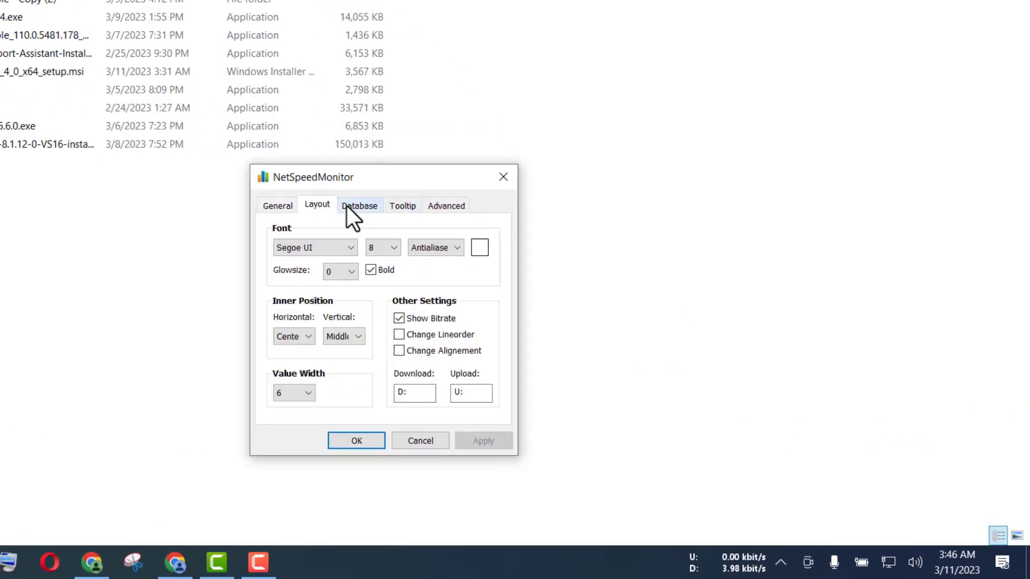
pyautogui.click(399, 335)
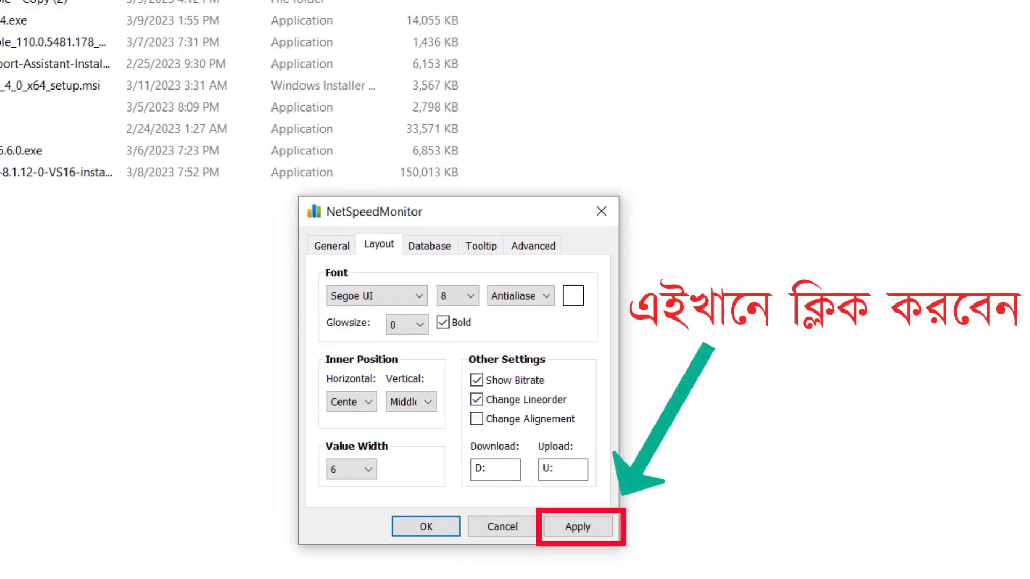
pyautogui.click(574, 528)
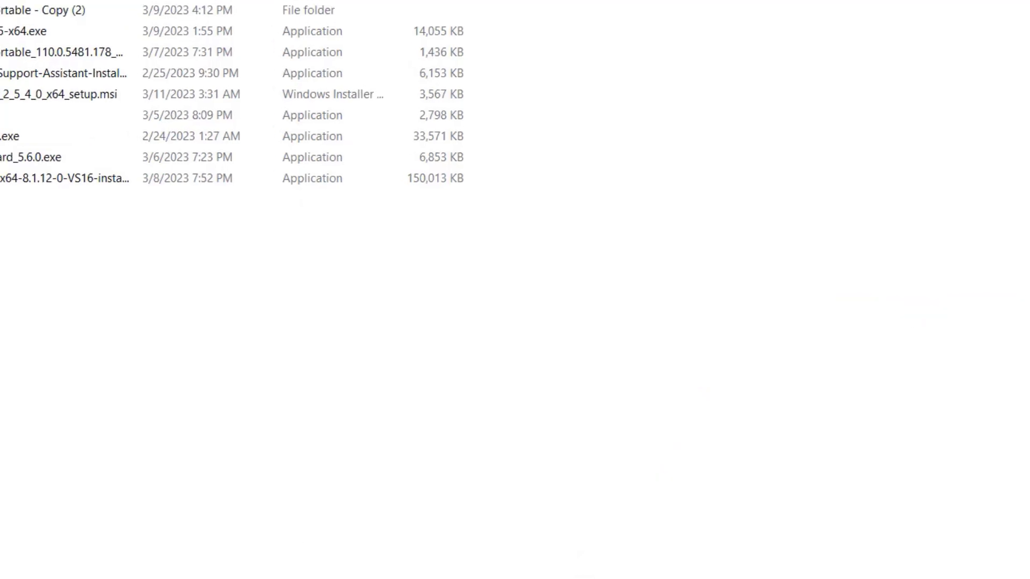
# Disable Change Lineorder in NetSpeedMonitor's layout configuration, apply the change and close the configuration
pyautogui.moveTo(775, 568)
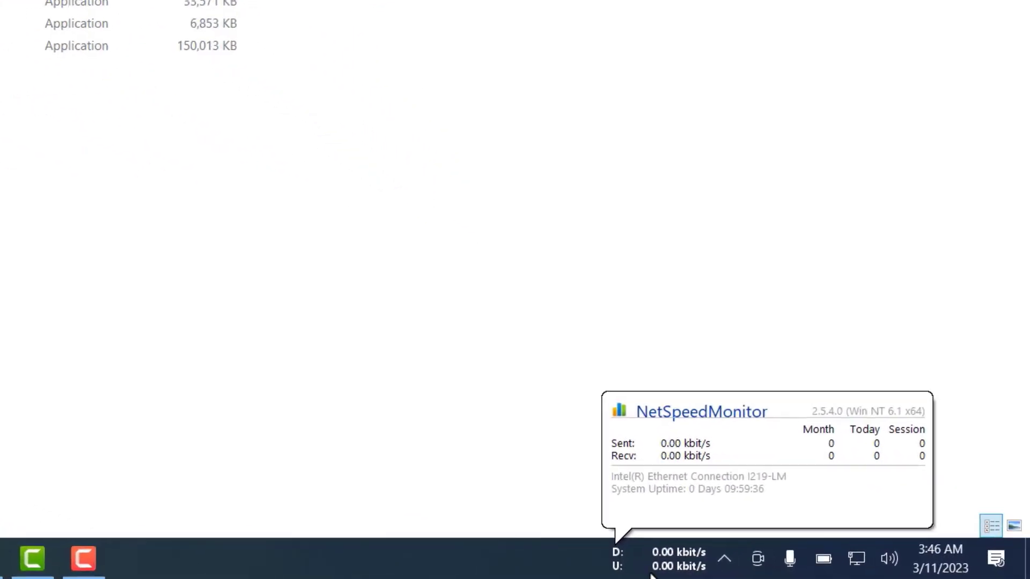
pyautogui.rightClick(665, 564)
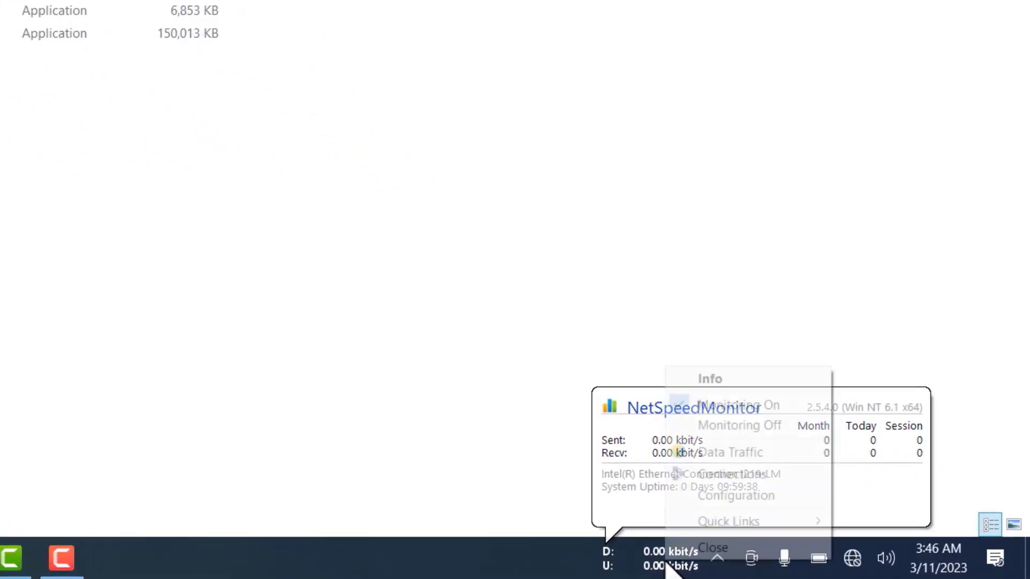
pyautogui.click(718, 503)
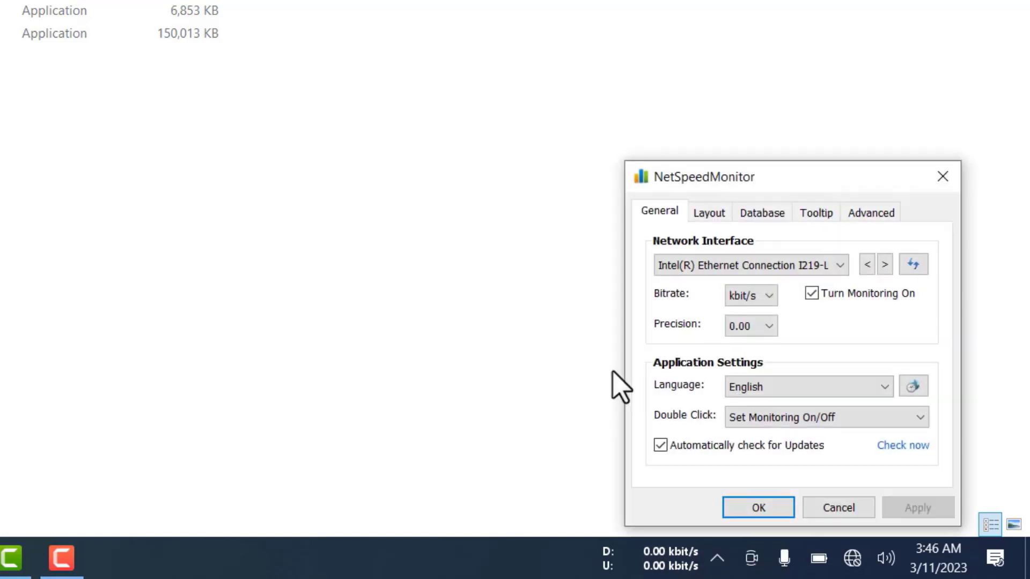
pyautogui.moveTo(748, 170); pyautogui.dragTo(312, 132)
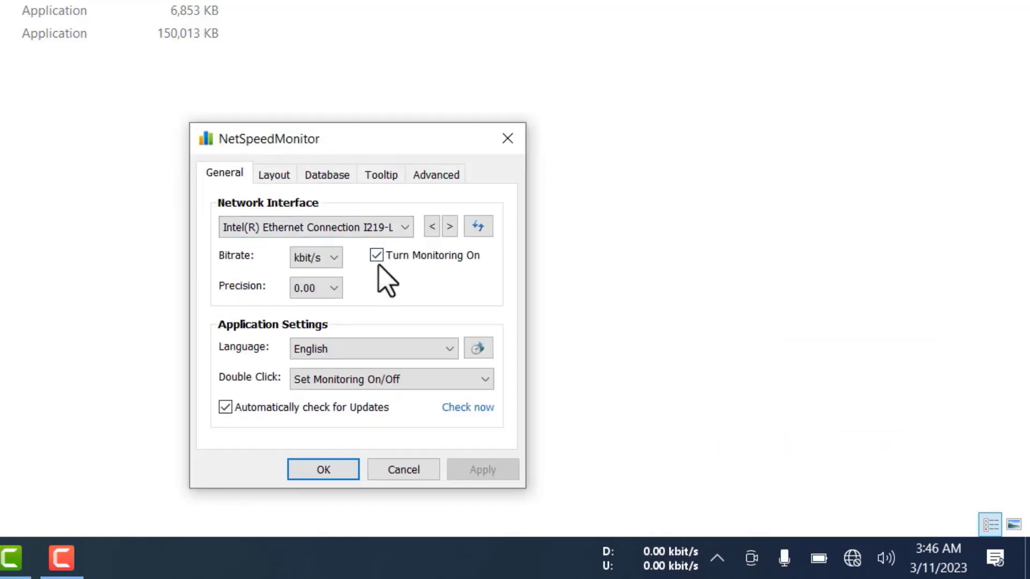
pyautogui.click(263, 174)
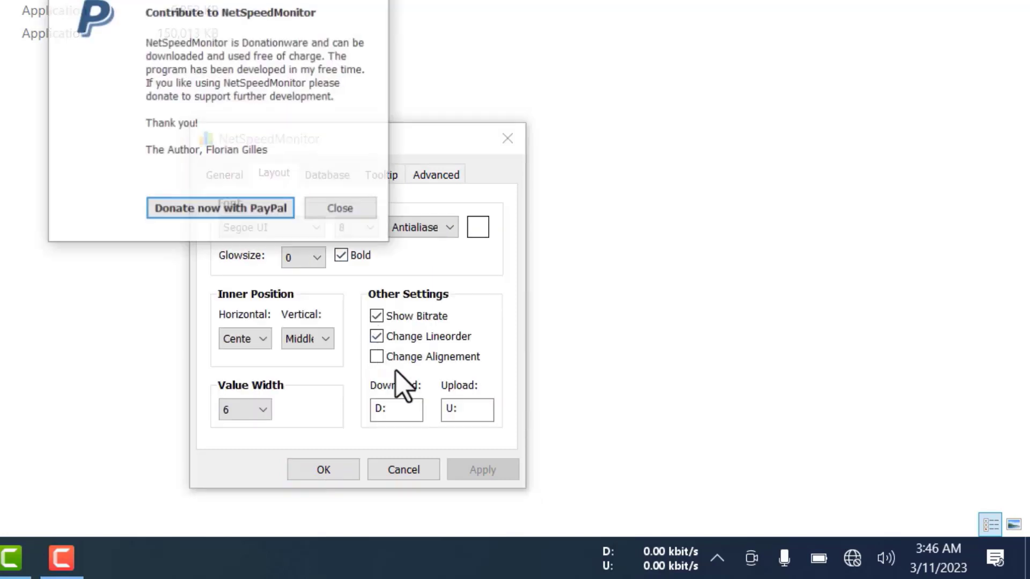
pyautogui.click(354, 209)
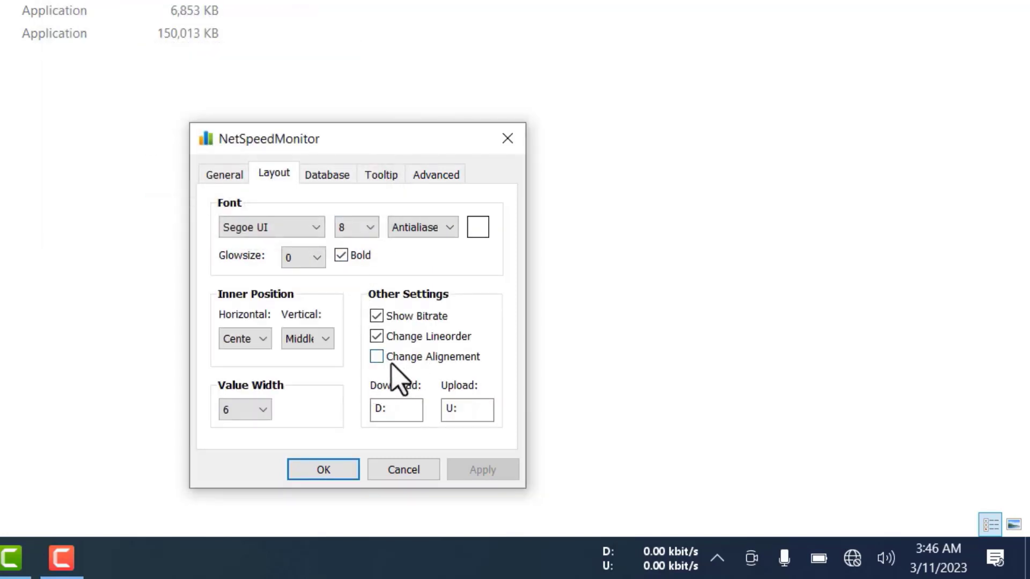
pyautogui.click(376, 337)
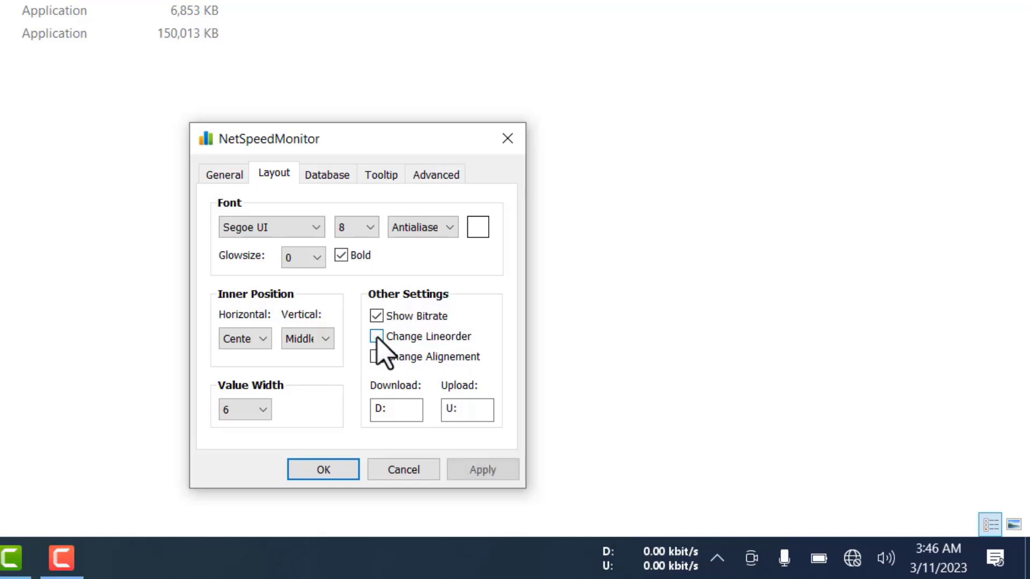
pyautogui.click(483, 471)
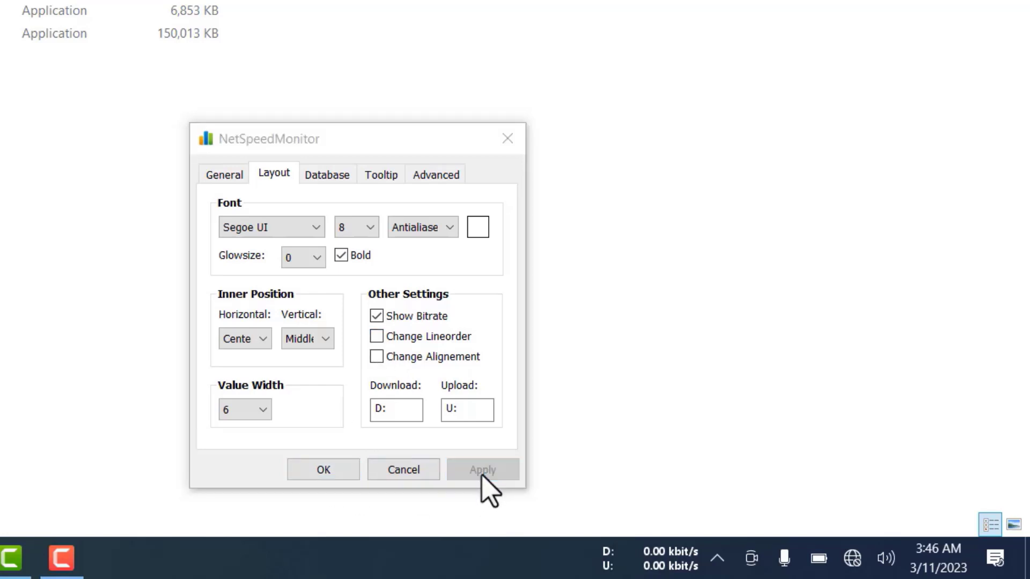
pyautogui.click(344, 473)
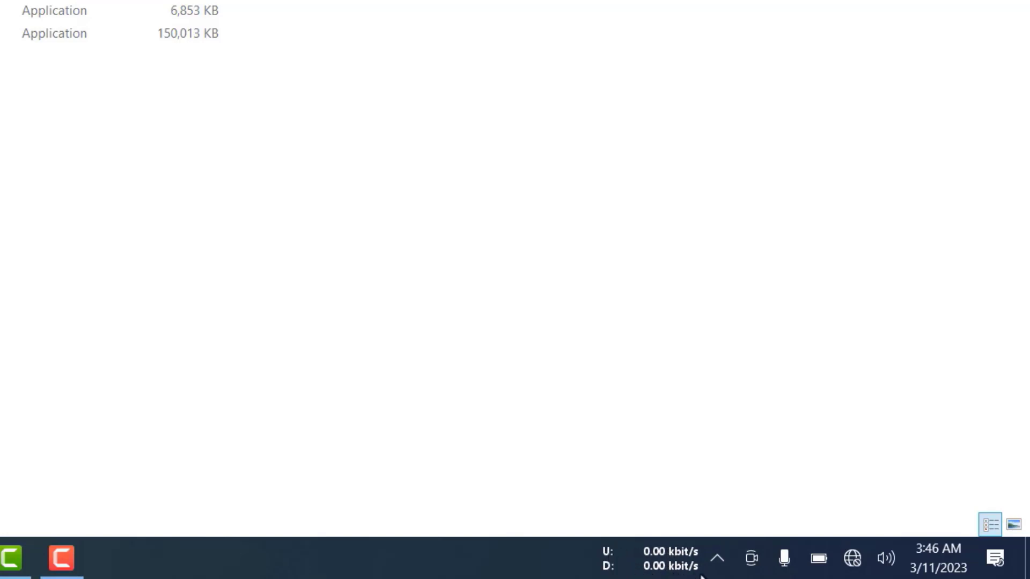
# Set NetSpeedMonitor's bitrate unit to kB/s in its general configuration and save the change
pyautogui.rightClick(672, 568)
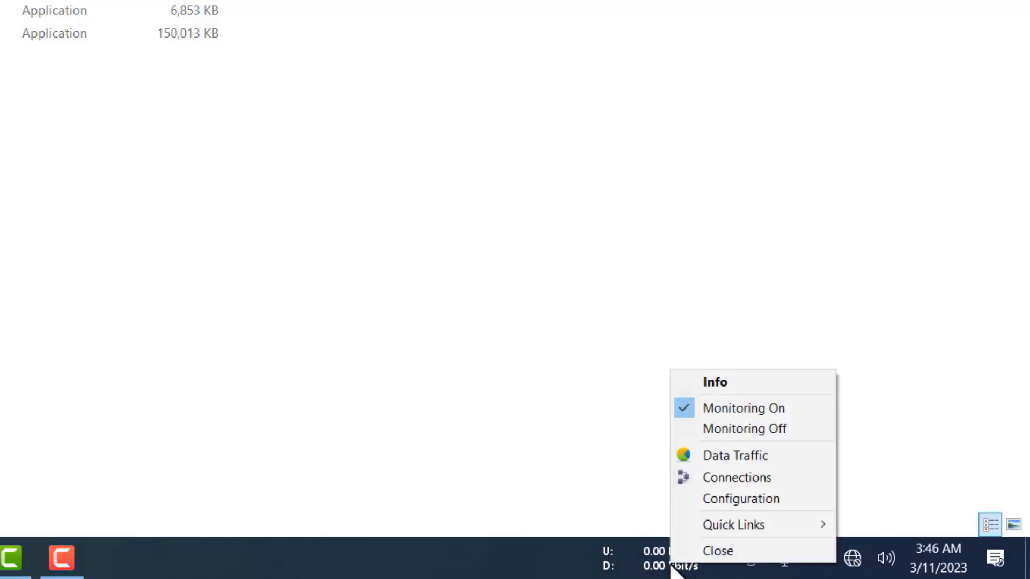
pyautogui.click(712, 503)
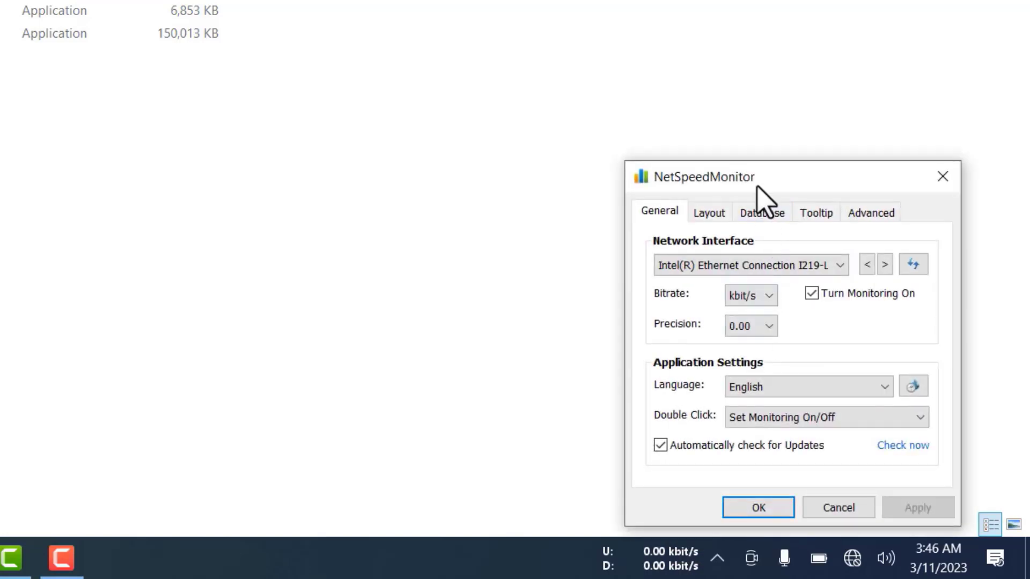
pyautogui.moveTo(756, 185); pyautogui.dragTo(377, 173)
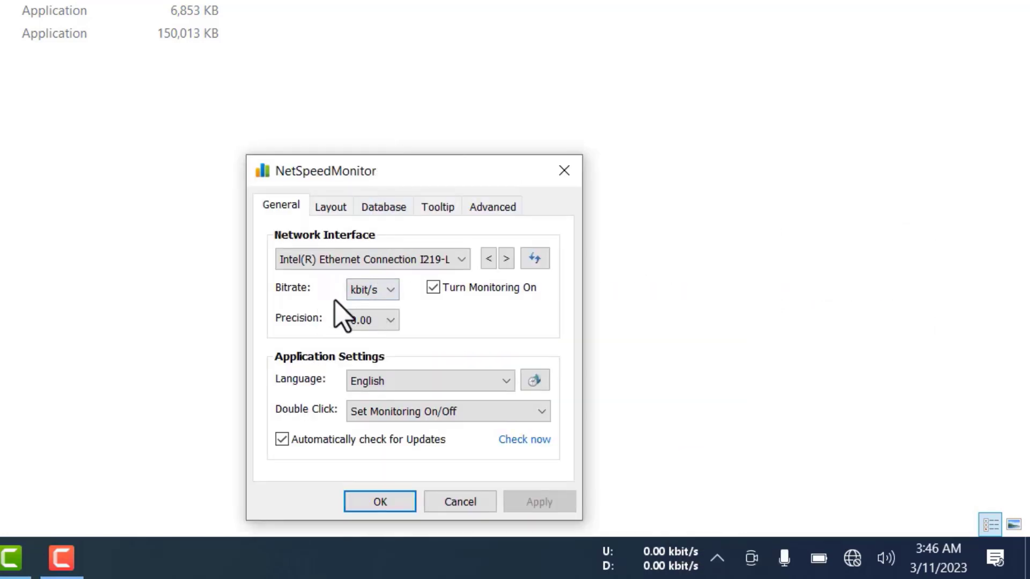
pyautogui.click(376, 290)
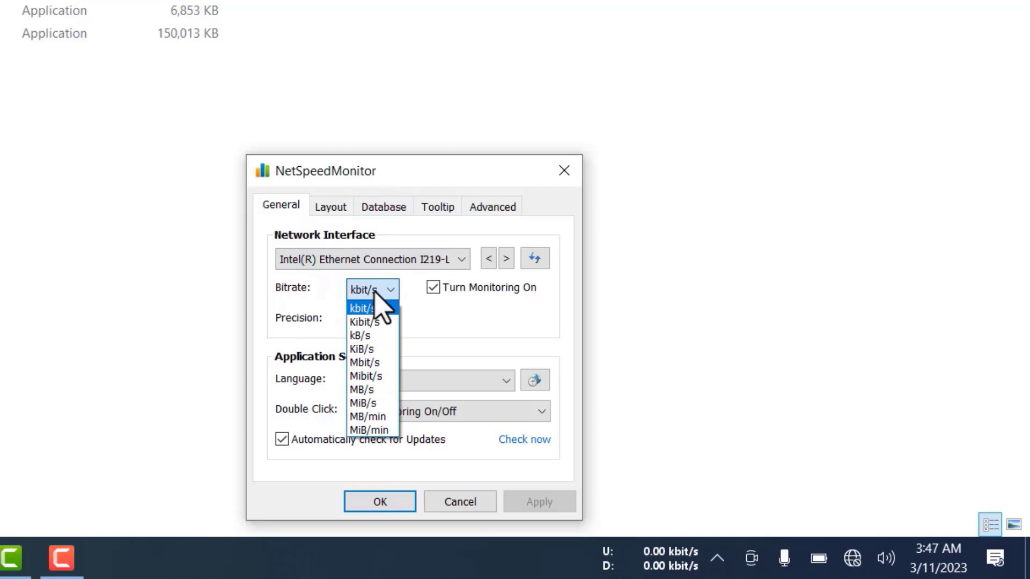
pyautogui.click(375, 292)
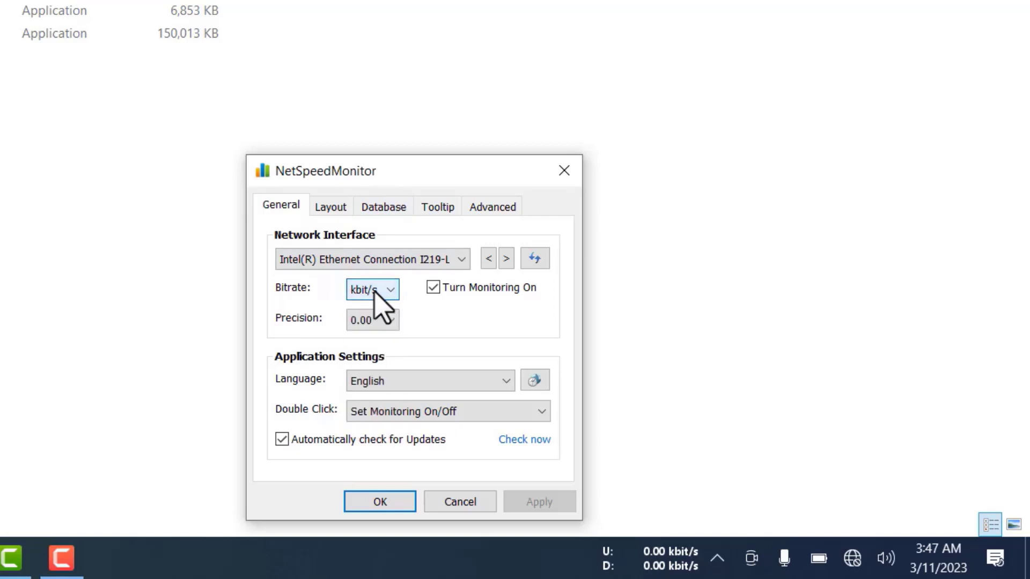
pyautogui.click(375, 290)
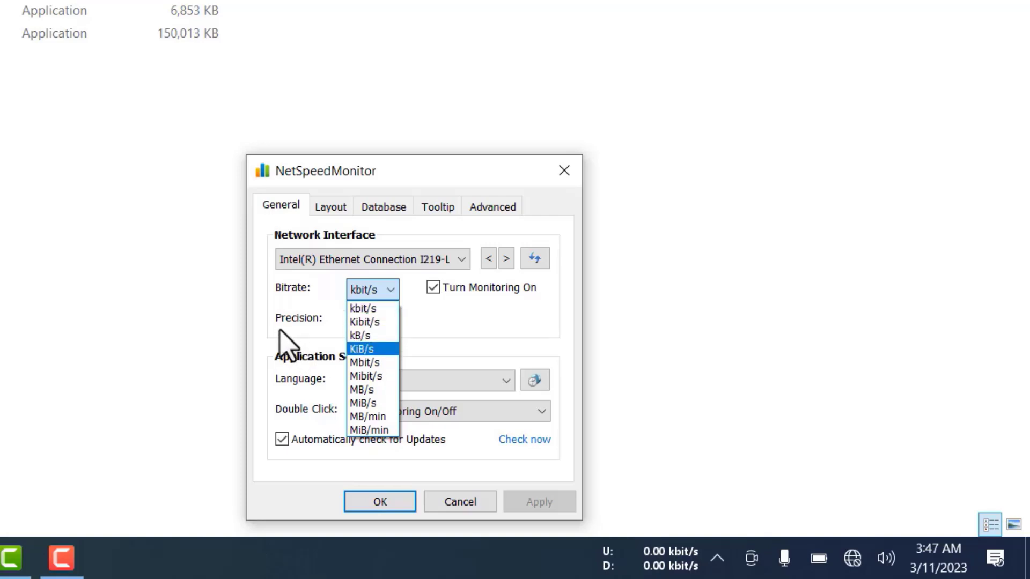
pyautogui.click(256, 312)
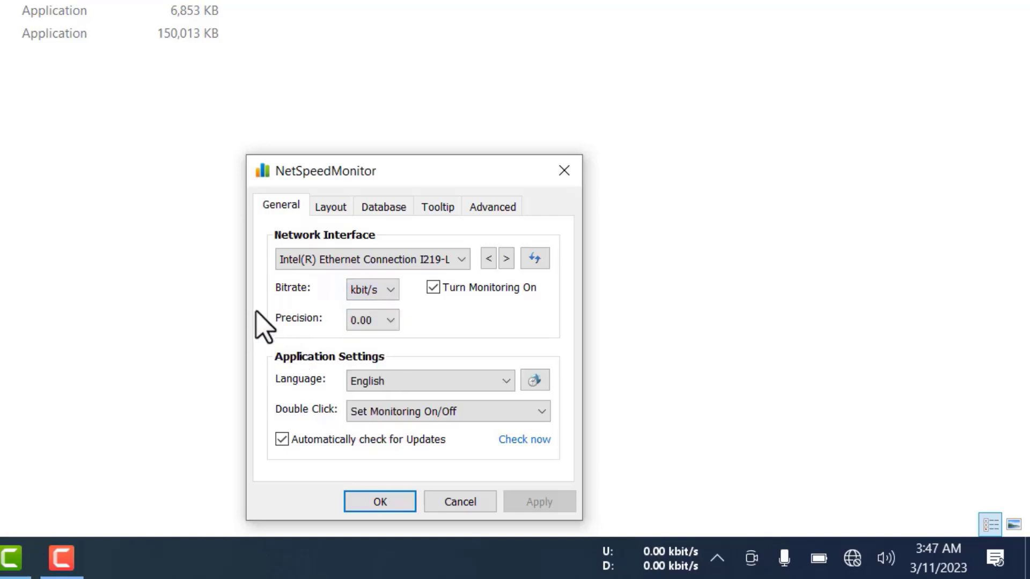
pyautogui.click(389, 295)
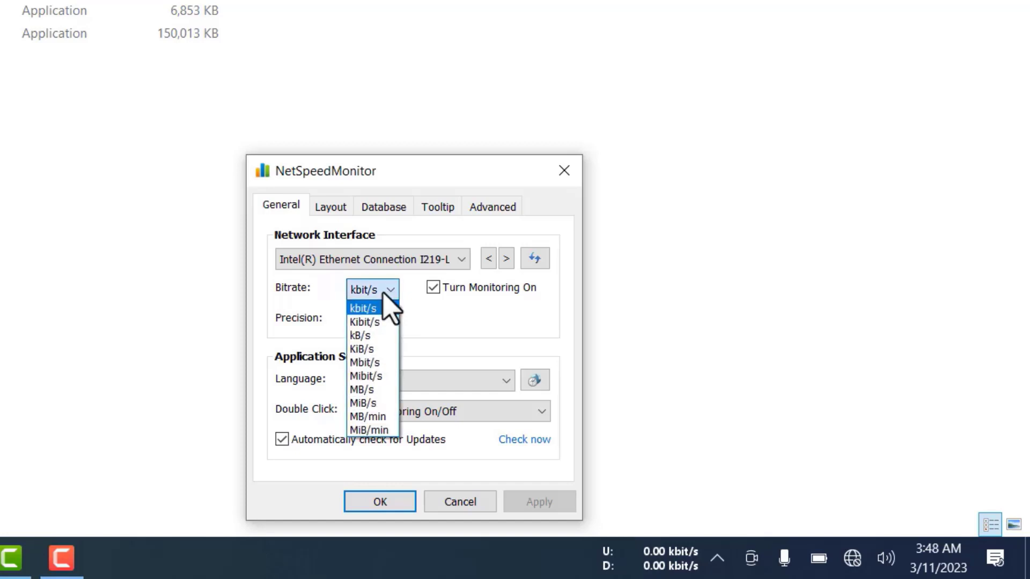
pyautogui.click(389, 294)
pyautogui.click(388, 294)
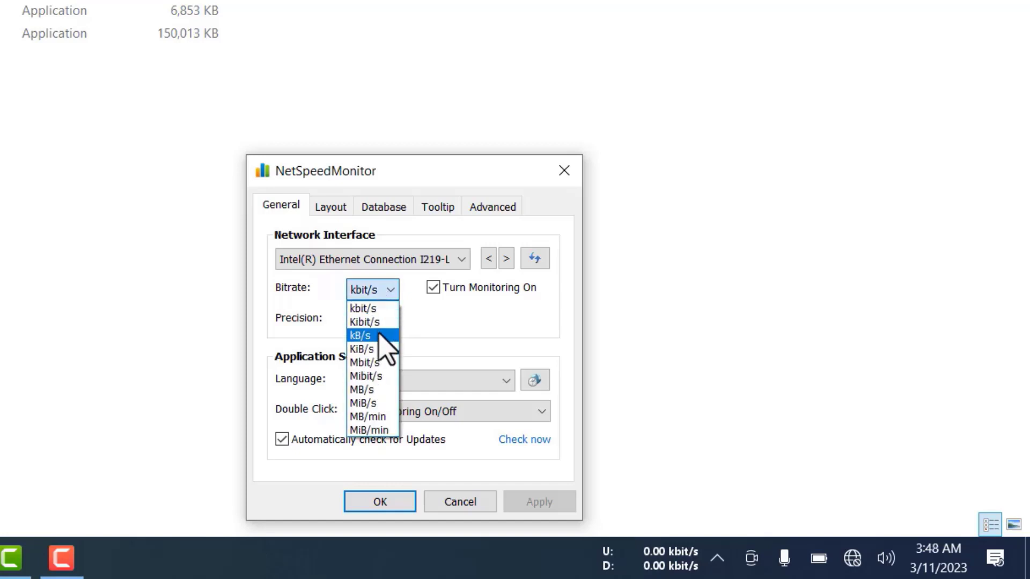
pyautogui.click(379, 335)
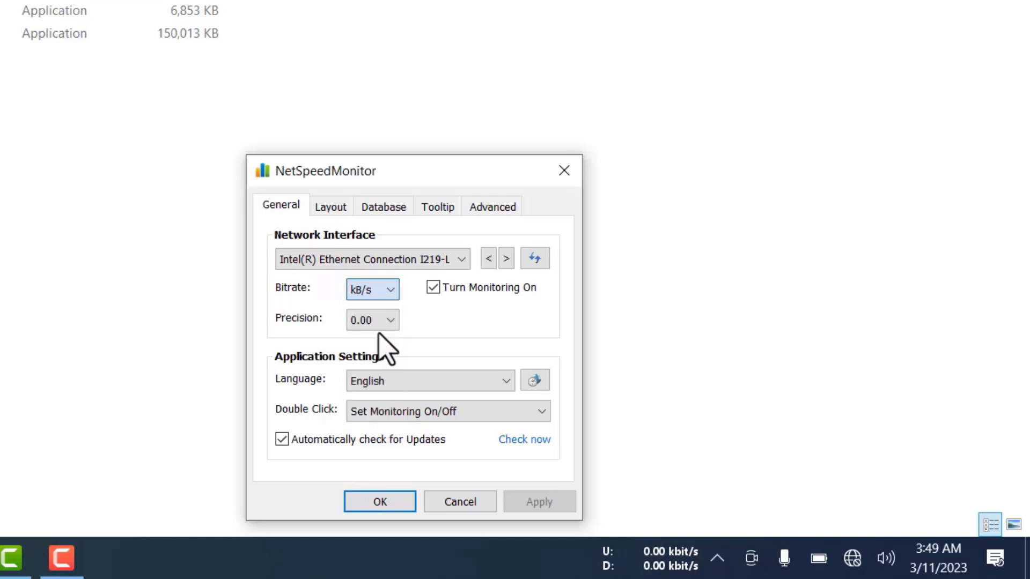
pyautogui.click(389, 296)
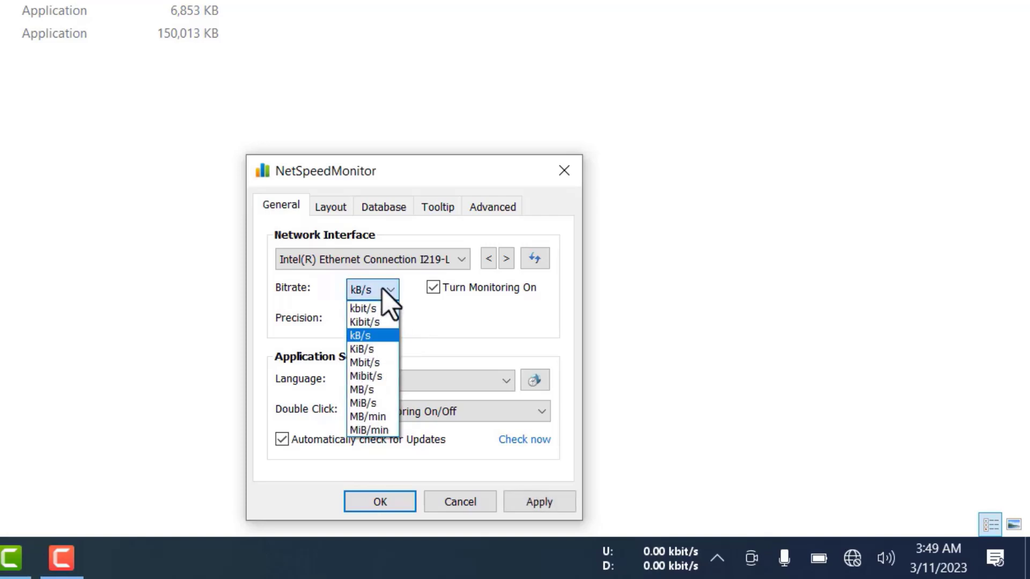
pyautogui.click(383, 289)
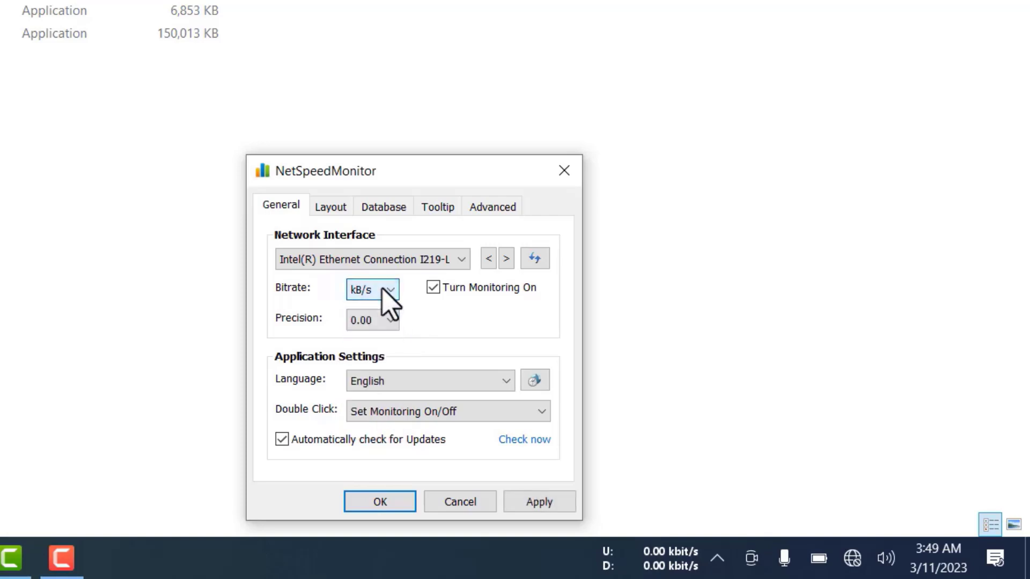
pyautogui.click(381, 516)
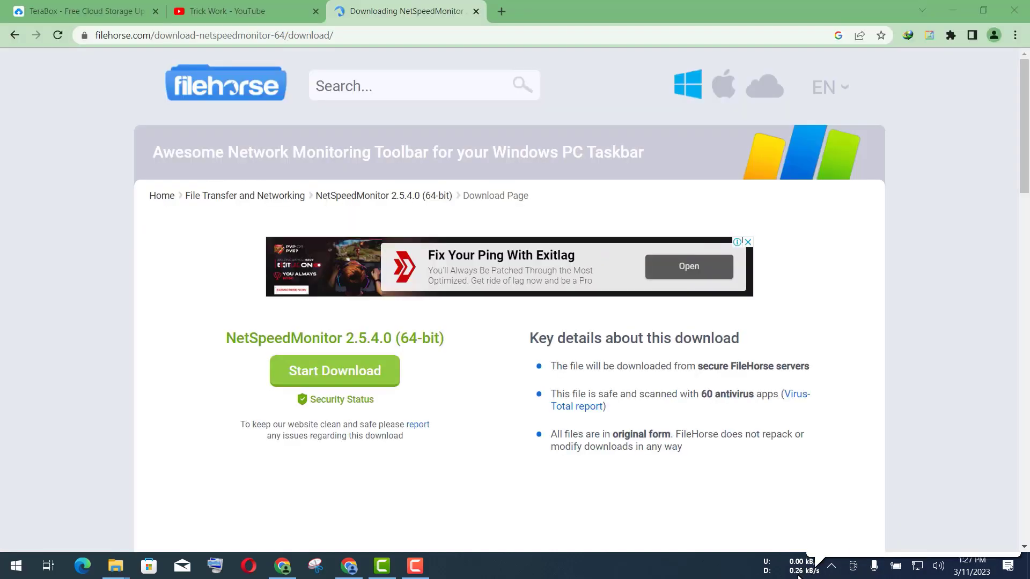
# Examine the TCP and UDP connections listed by NetSpeedMonitor, then close the connections window
pyautogui.rightClick(799, 573)
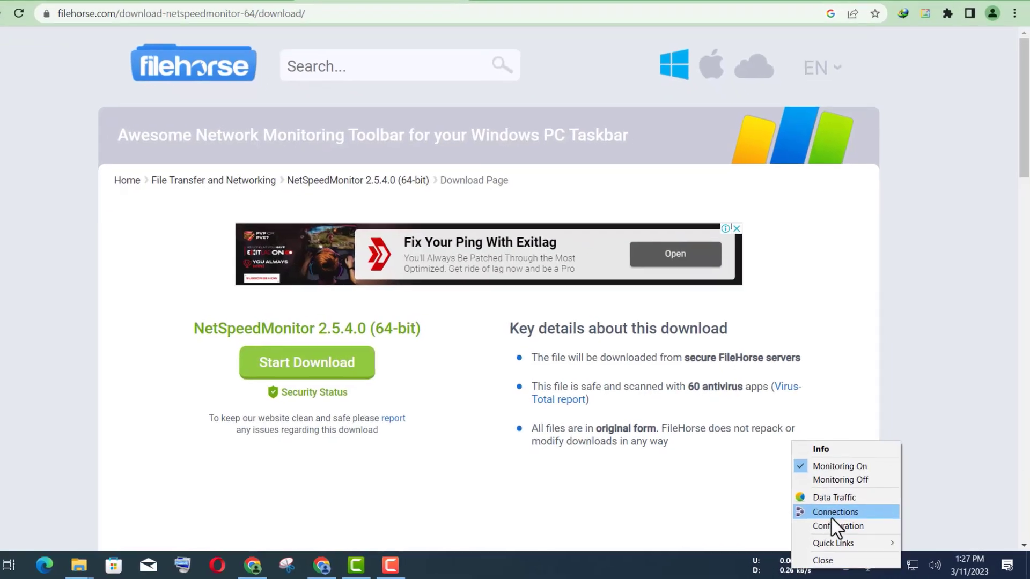
pyautogui.click(841, 515)
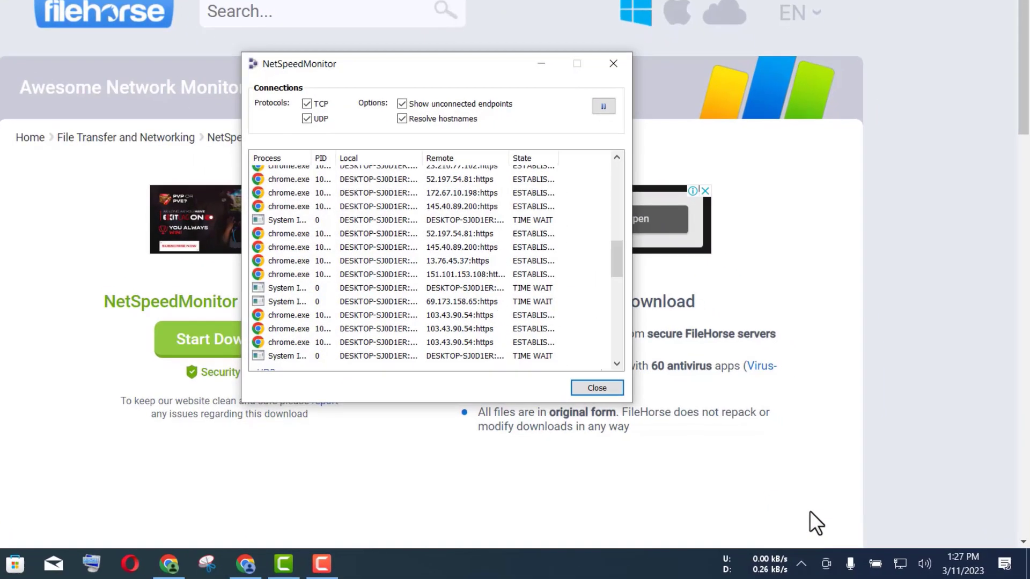
pyautogui.scroll(-5, 381, 215)
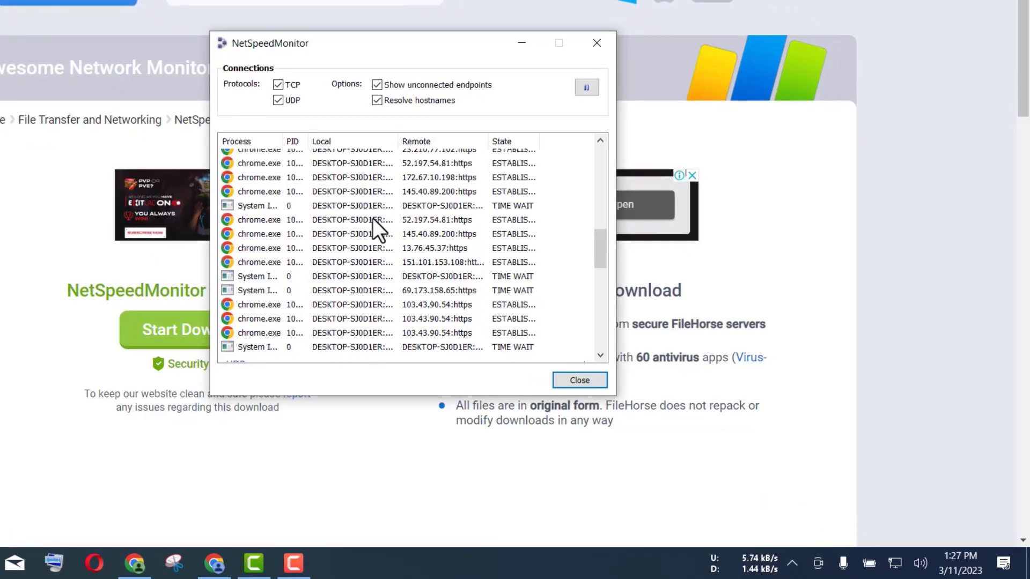
pyautogui.scroll(3, 370, 225)
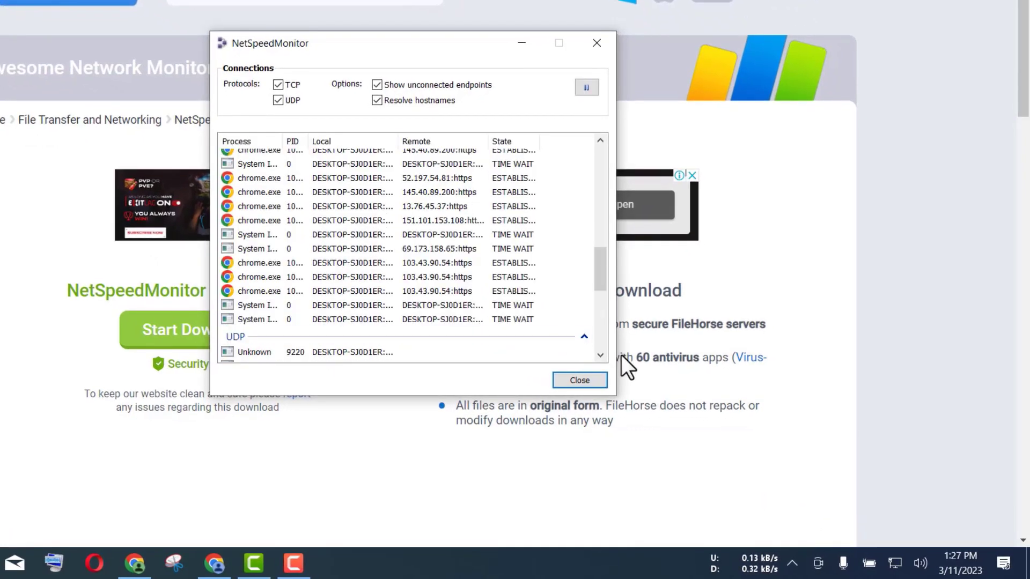
pyautogui.click(579, 379)
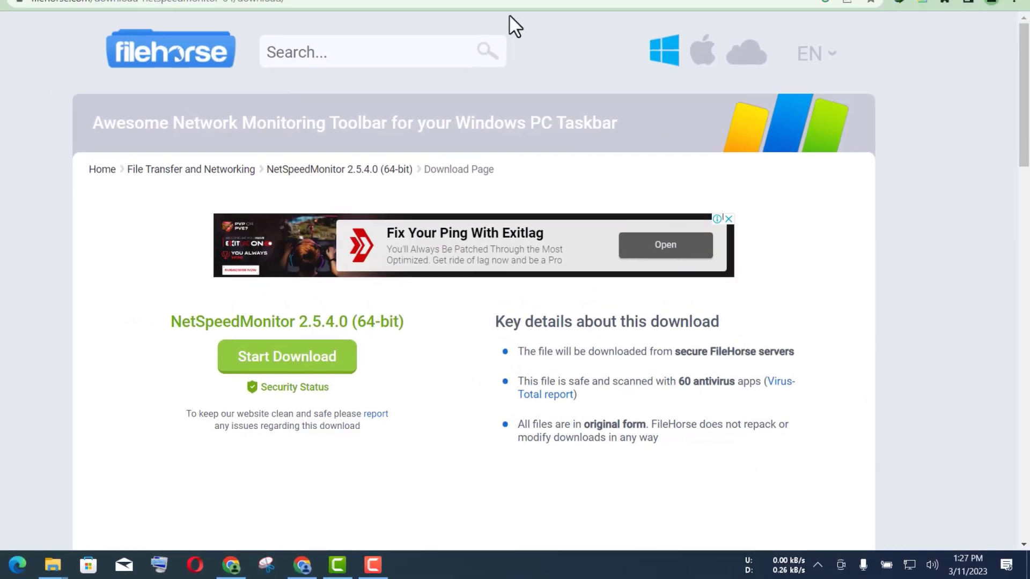
# Open the YouTube home page in a new browser tab through a Google search for "youtube"
pyautogui.click(503, 15)
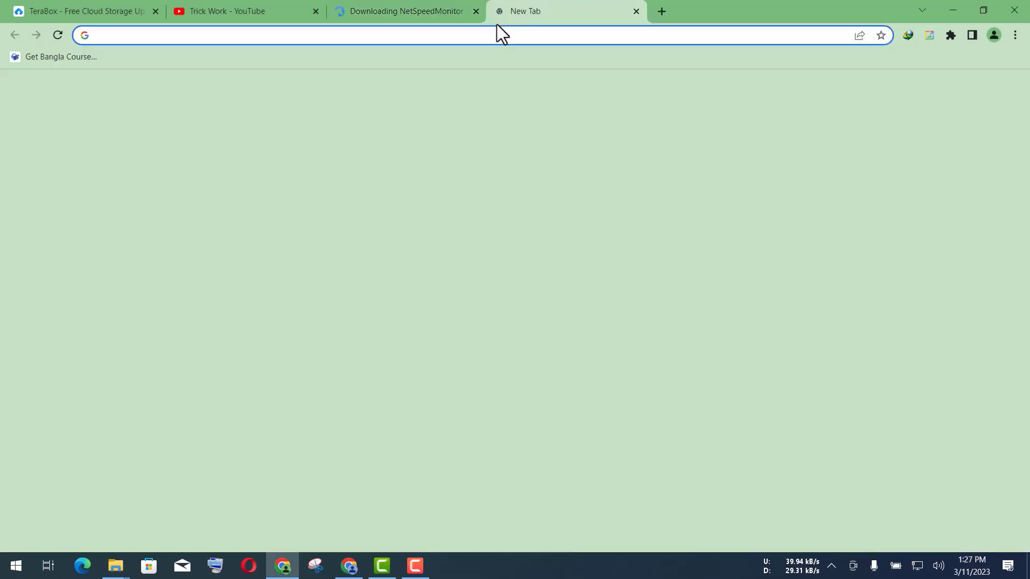
pyautogui.click(490, 34)
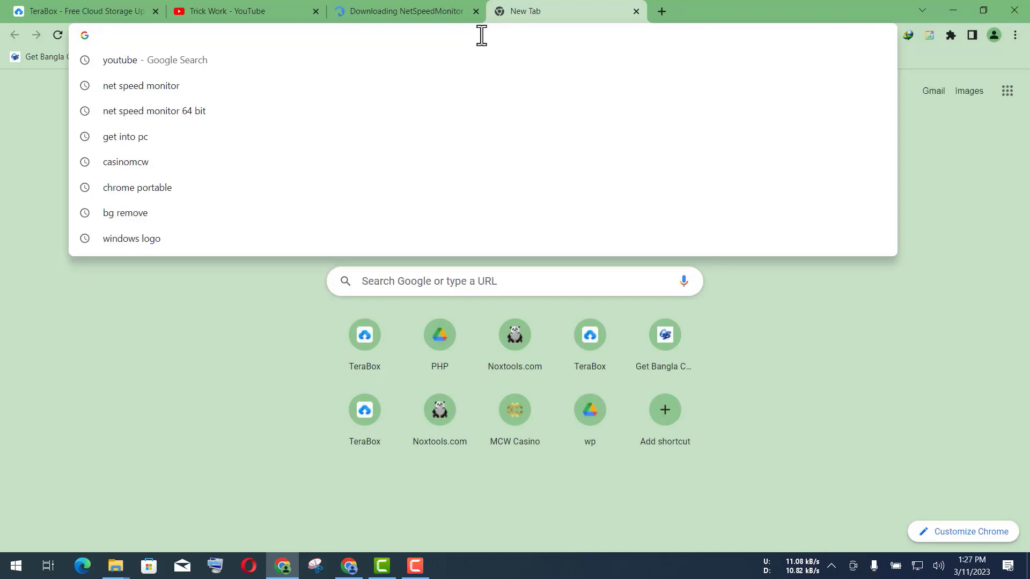
pyautogui.click(433, 57)
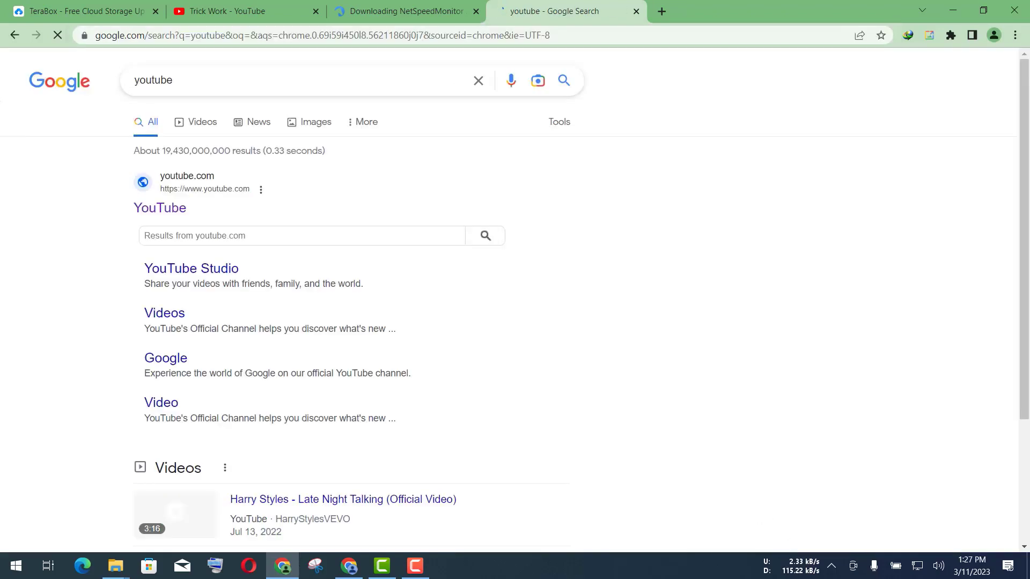
pyautogui.click(182, 184)
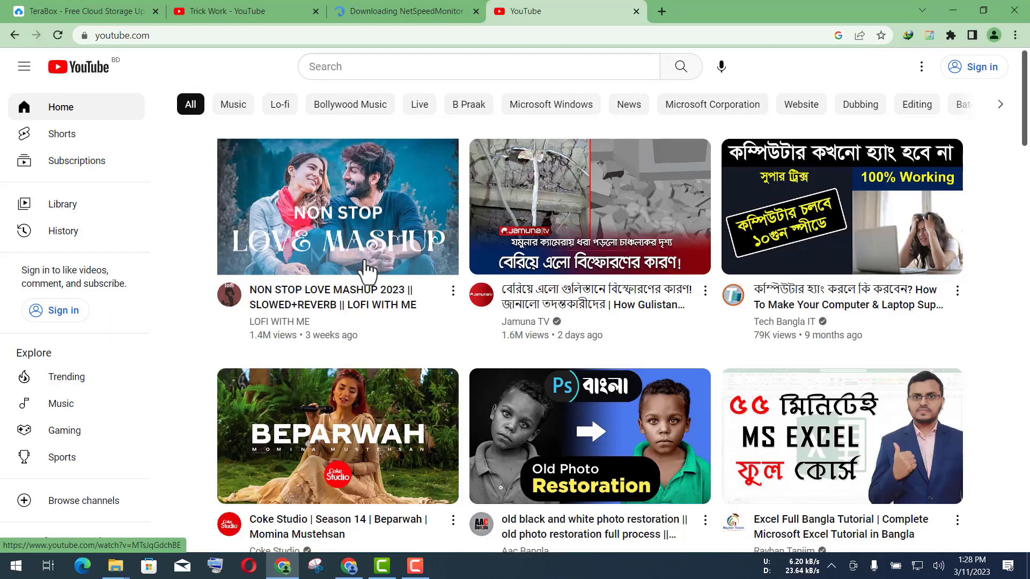
# Play the "NON STOP LOVE MASHUP 2023" video to check the taskbar speed readout, and go back to the previous page
pyautogui.moveTo(368, 272)
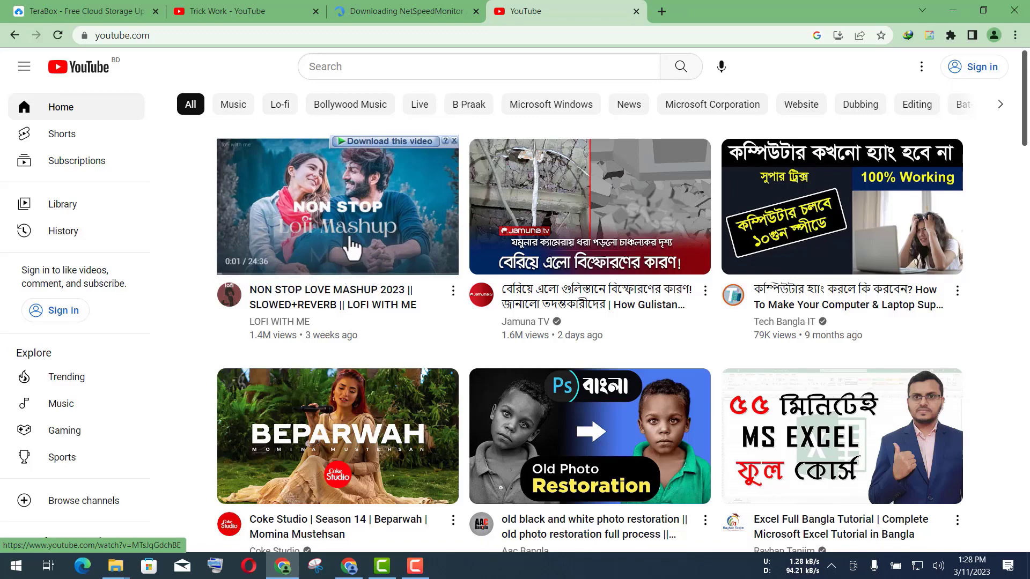
pyautogui.click(352, 248)
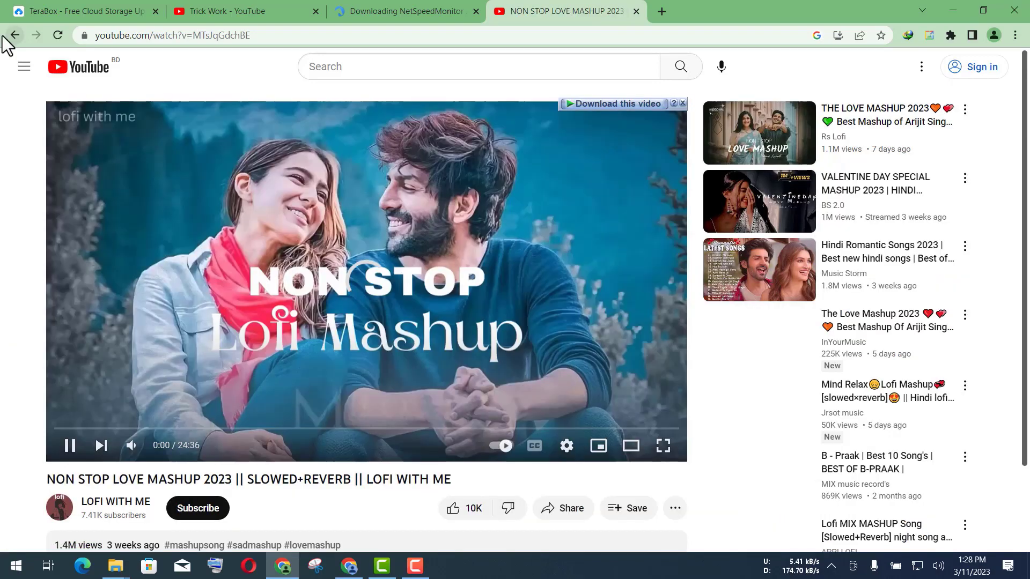
pyautogui.click(15, 35)
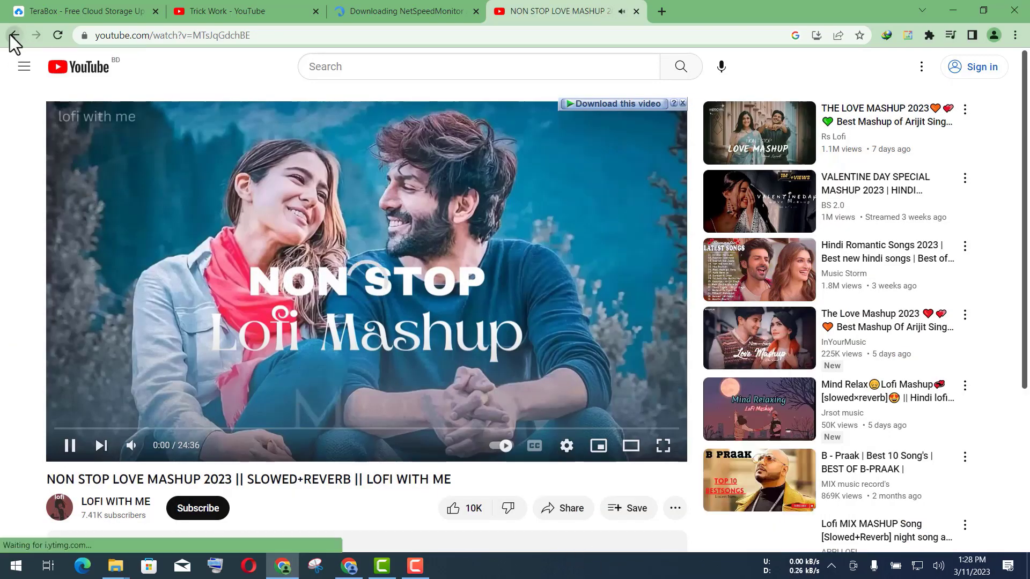